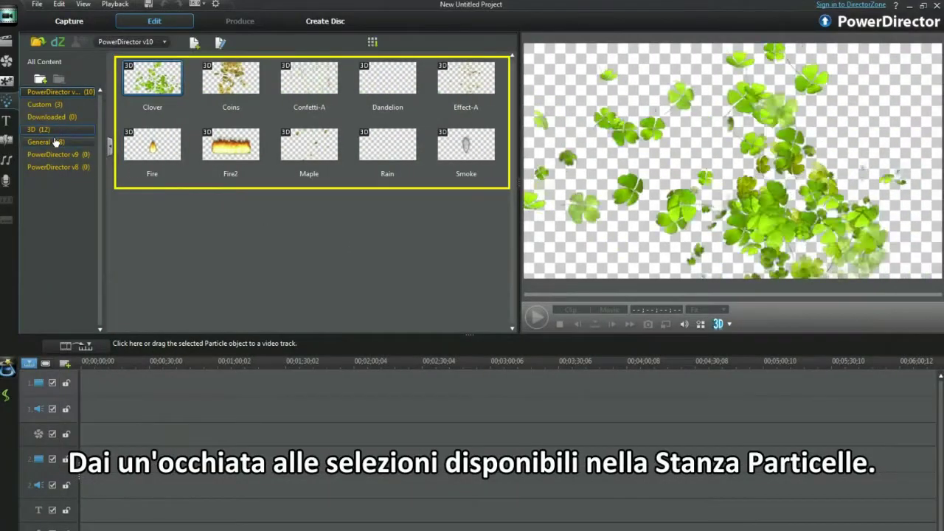
- Open the Fantasy effect from the General particle collection in Particle Designer
{"action": "left_click", "coordinate": [56, 141]}
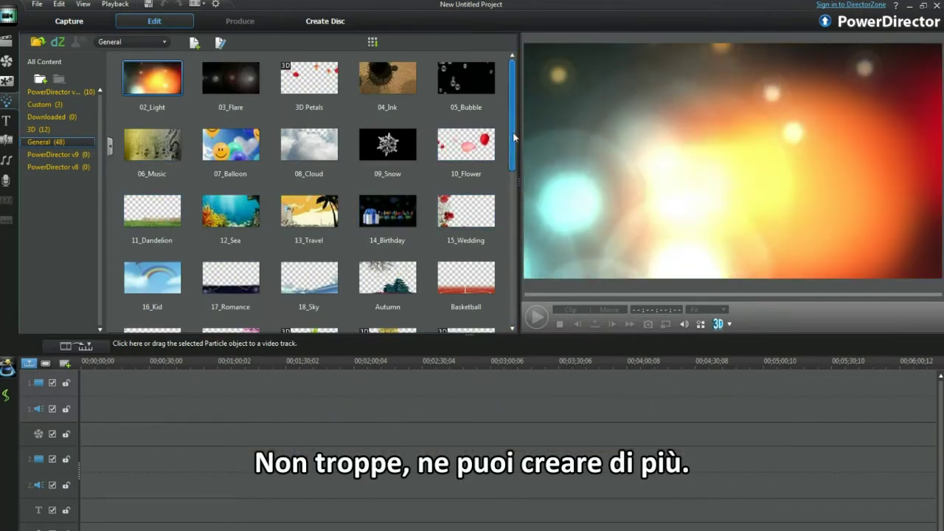
{"action": "left_click_drag", "start_coordinate": [514, 143], "coordinate": [515, 211]}
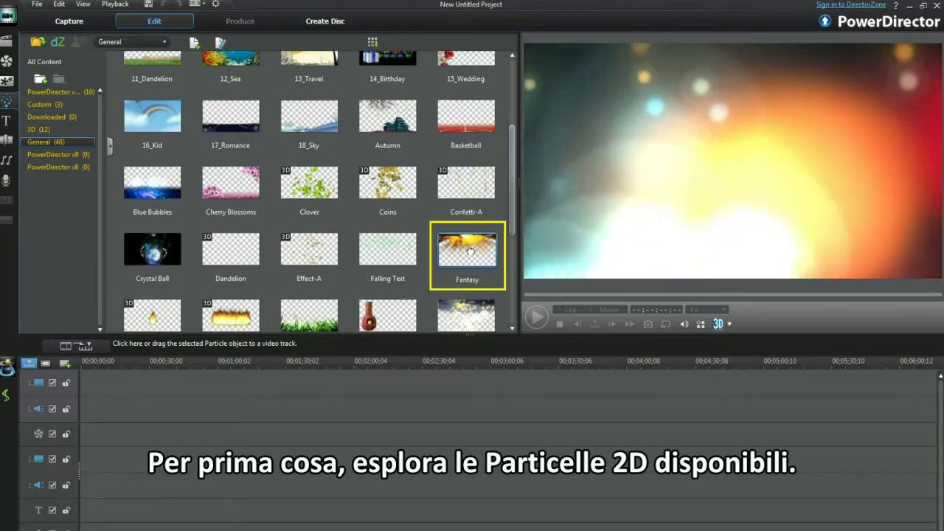
{"action": "double_click", "coordinate": [469, 253]}
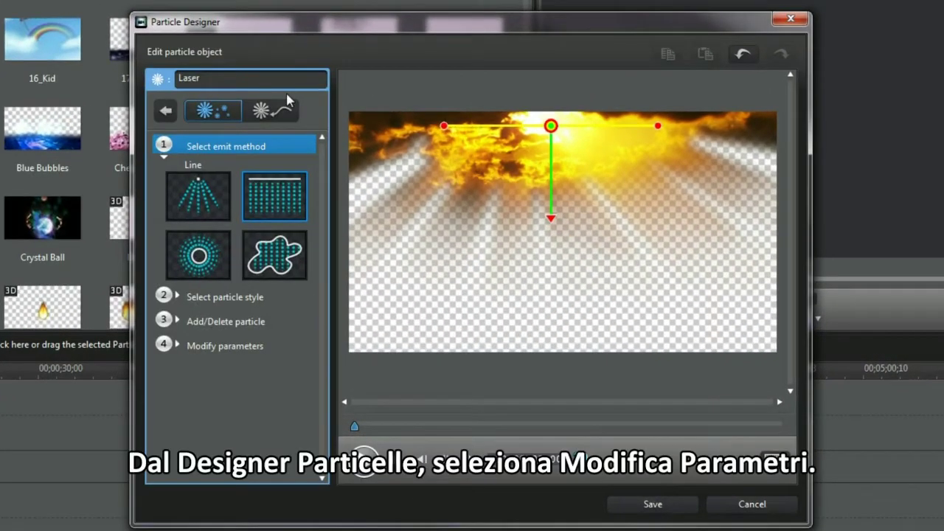
- Review the Laser object's parameters, with 3D depth at -24, and begin saving it as a template
{"action": "left_click", "coordinate": [179, 351]}
{"action": "scroll", "coordinate": [325, 304], "scroll_direction": "down", "scroll_amount": 10}
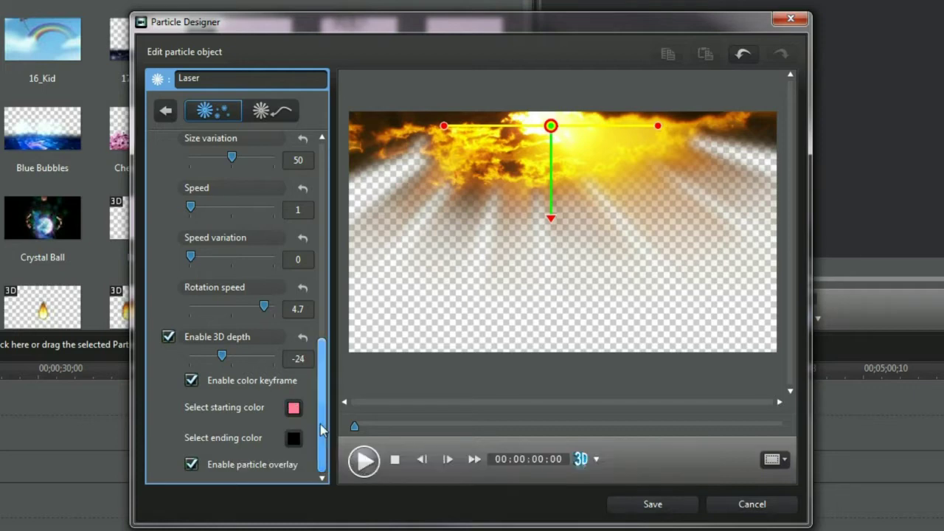
{"action": "left_click", "coordinate": [652, 505]}
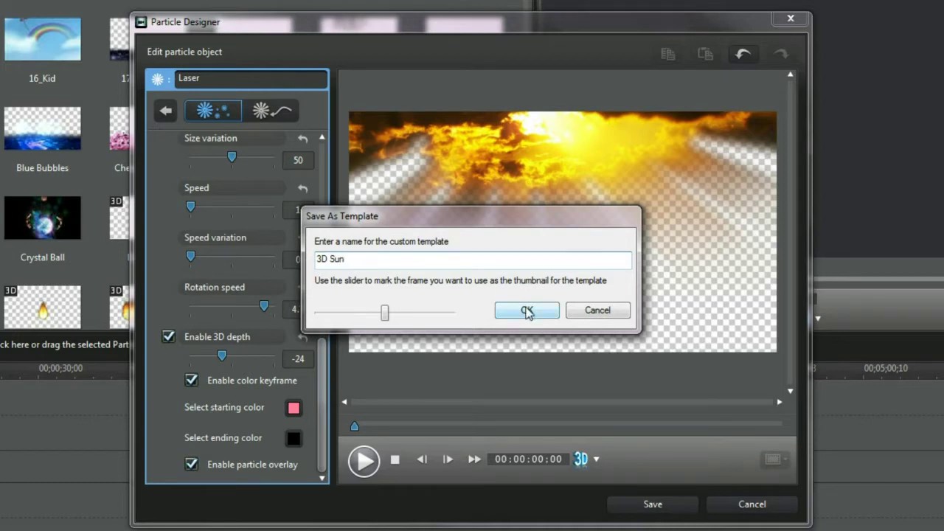
- Save the custom template under the name '3D Sun'
{"action": "left_click", "coordinate": [527, 310]}
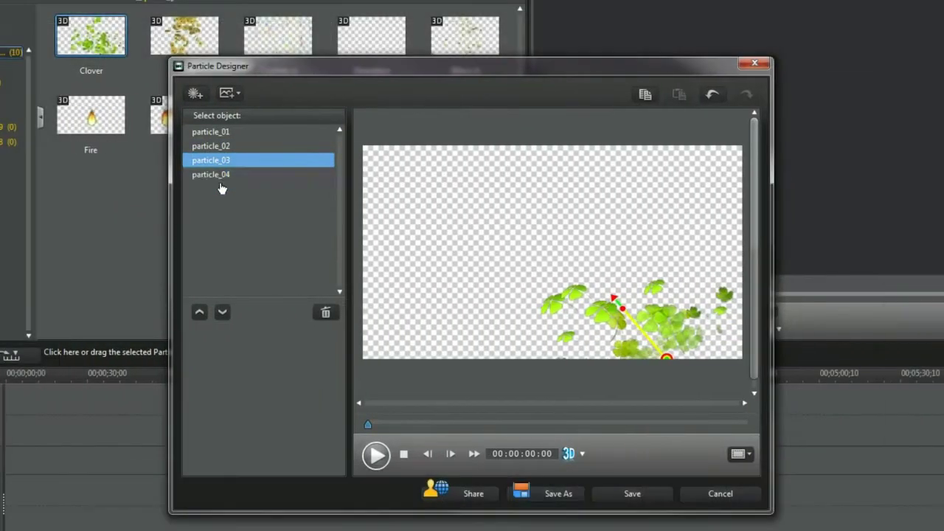
- Preview the Clover effect's particle_04 animation
{"action": "left_click", "coordinate": [335, 176]}
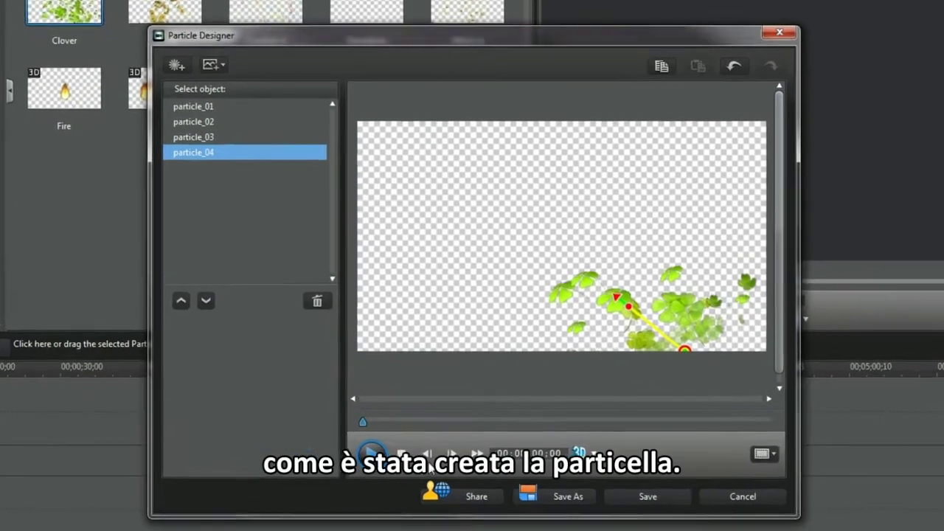
{"action": "left_click", "coordinate": [376, 453]}
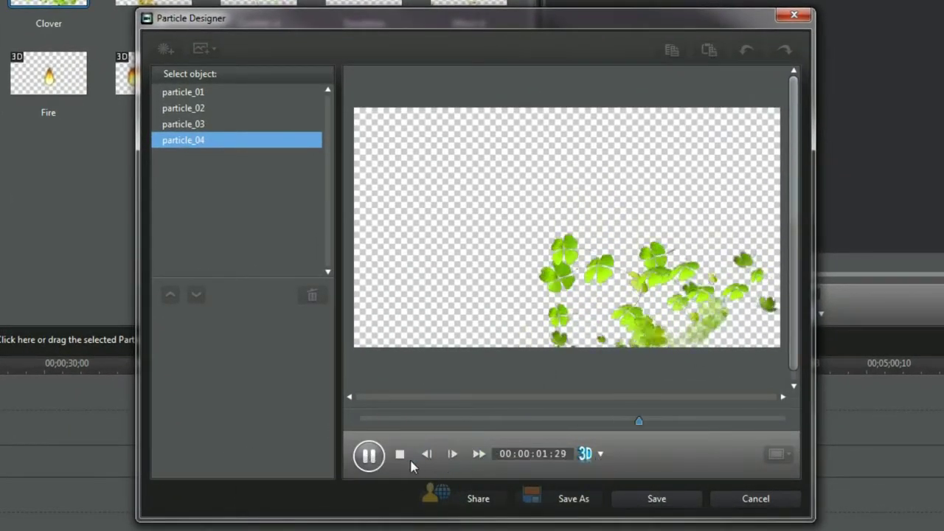
{"action": "left_click", "coordinate": [401, 453]}
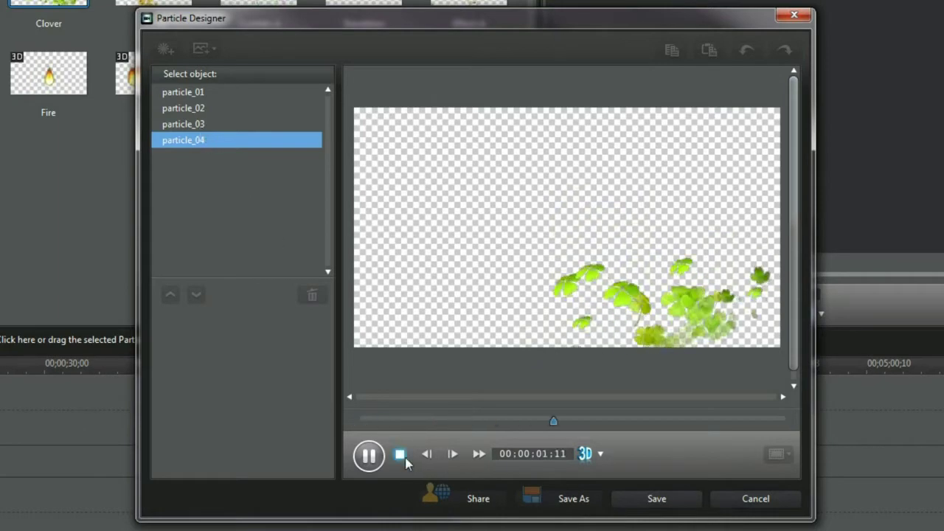
- Preview Clover's particle_02 and open it for editing
{"action": "left_click", "coordinate": [225, 110]}
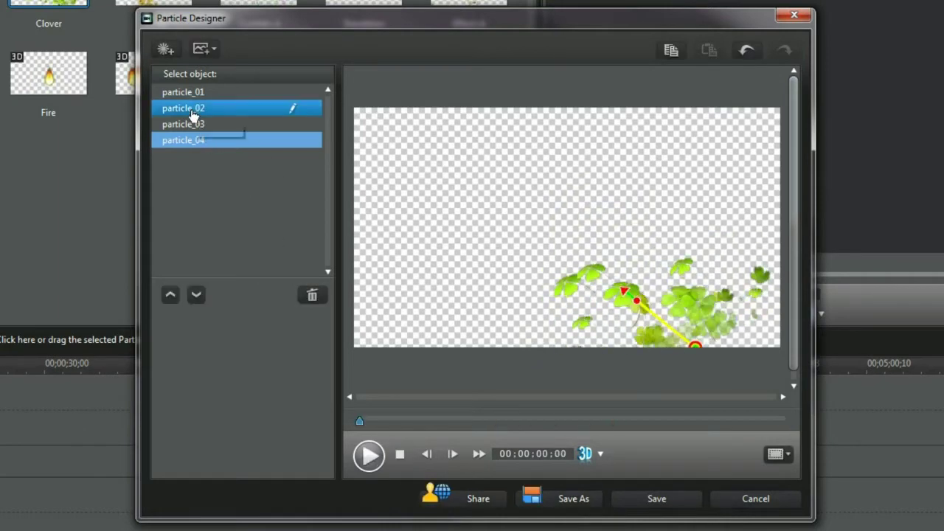
{"action": "left_click", "coordinate": [374, 471]}
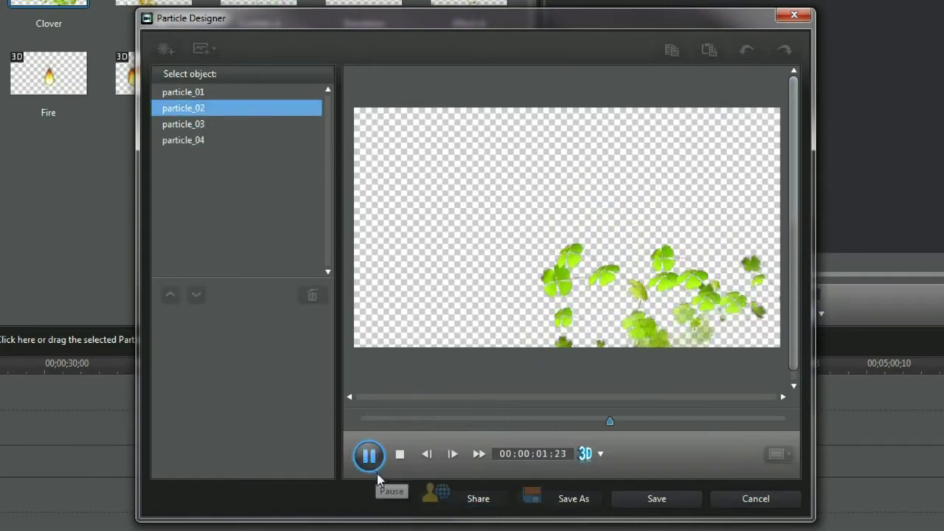
{"action": "left_click", "coordinate": [399, 455]}
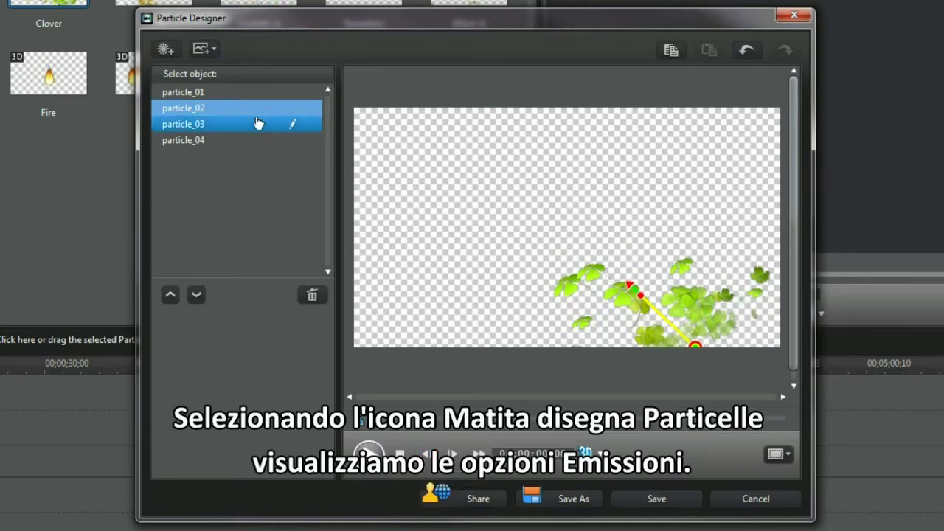
{"action": "left_click", "coordinate": [294, 110]}
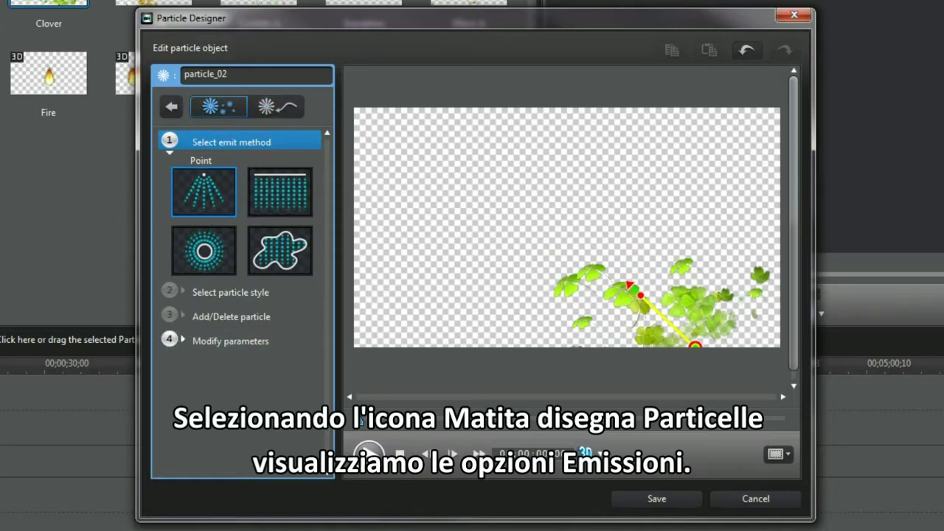
- Check particle_02's wave, rotation and 3D depth (31) settings and apply the design
{"action": "left_click", "coordinate": [234, 340]}
{"action": "left_click_drag", "start_coordinate": [326, 240], "coordinate": [326, 449]}
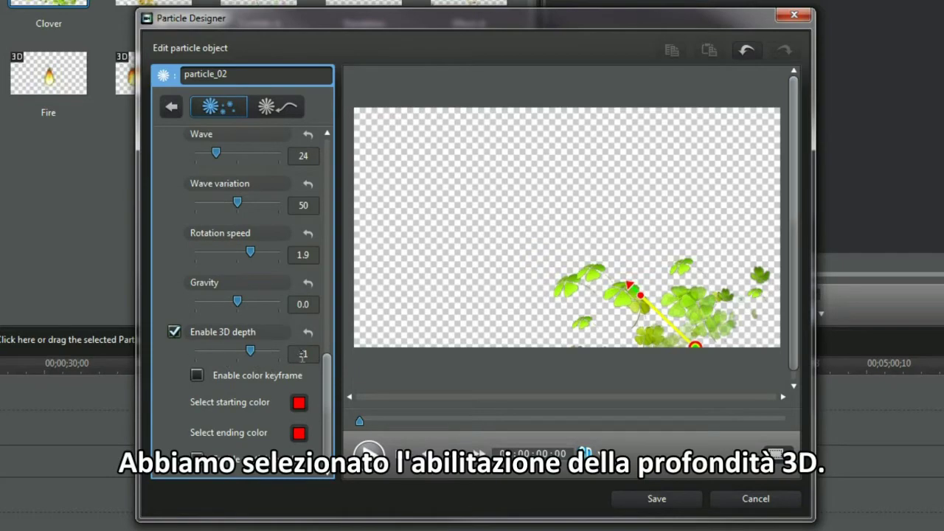
{"action": "left_click", "coordinate": [655, 499]}
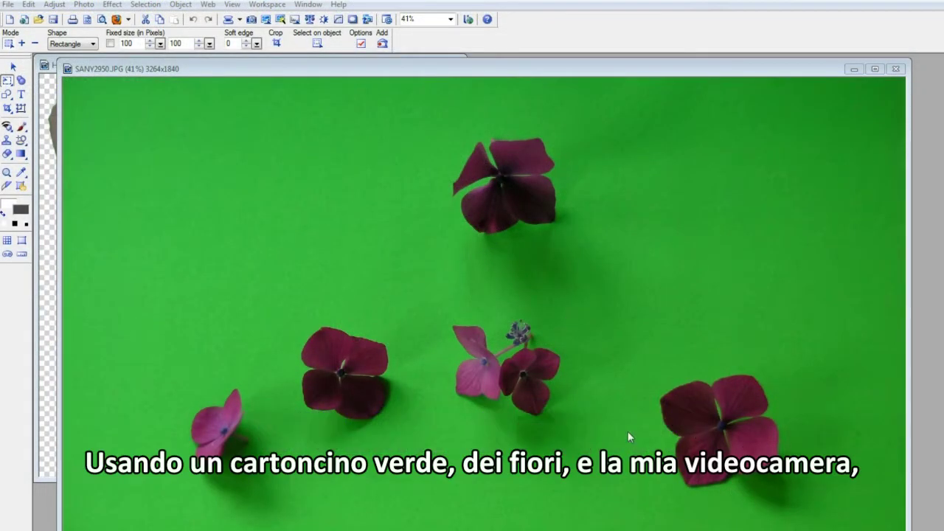
- Close SANY2950.JPG and paste SANY2951.JPG's upper petal into the transparent Untitled image
{"action": "left_click", "coordinate": [853, 69]}
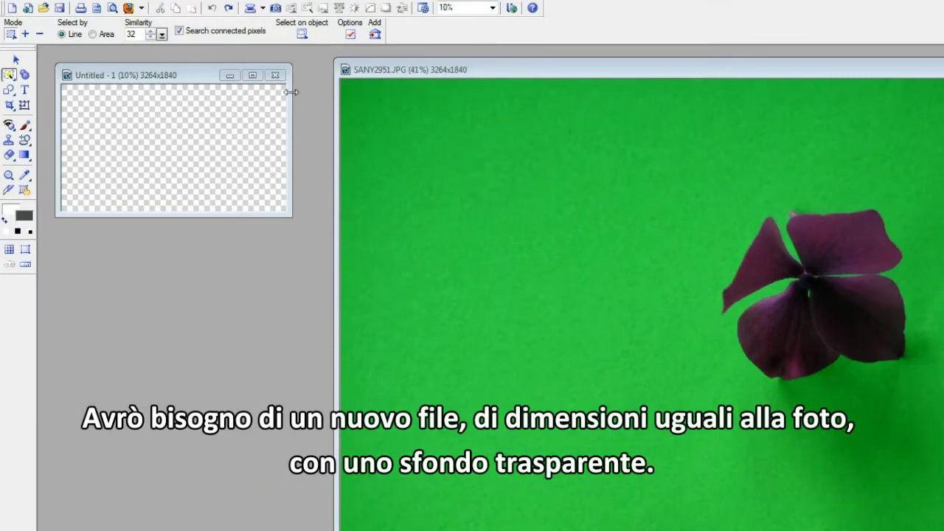
{"action": "left_click", "coordinate": [863, 235]}
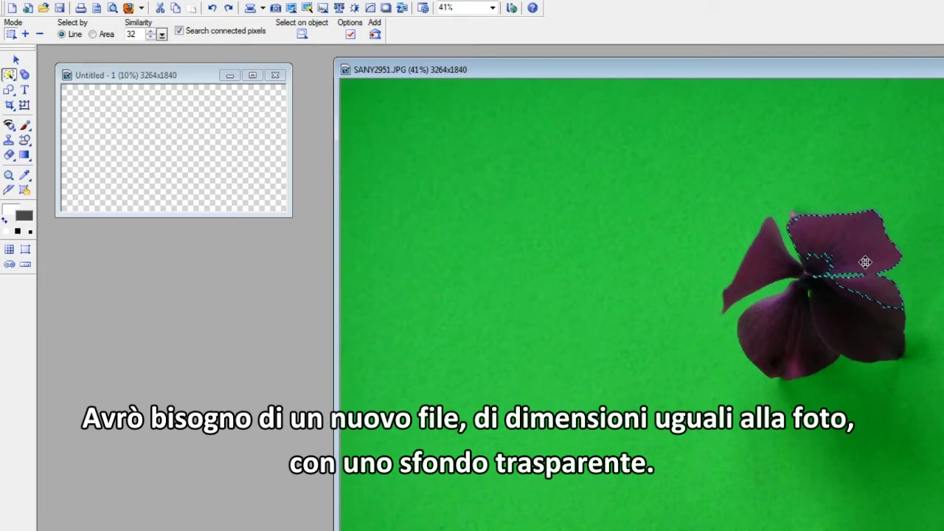
{"action": "left_click", "coordinate": [203, 90]}
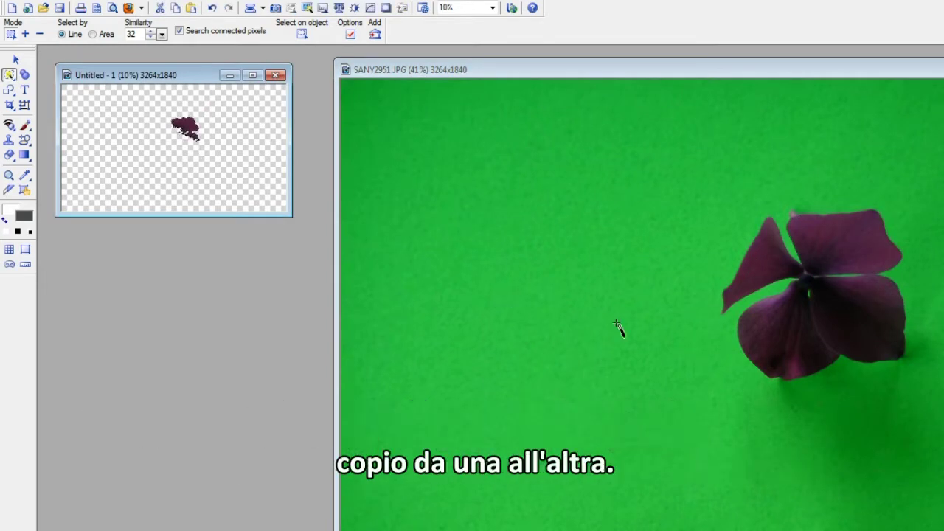
{"action": "left_click", "coordinate": [763, 266]}
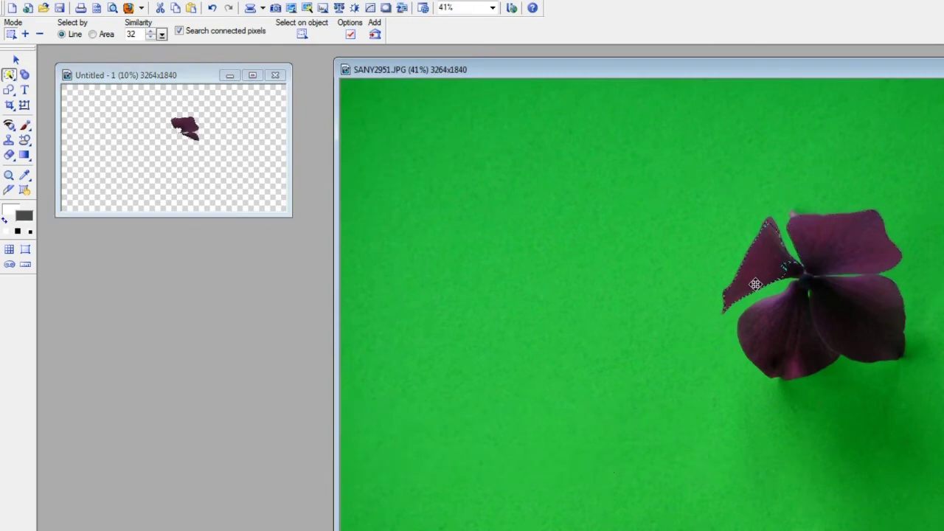
{"action": "left_click", "coordinate": [202, 84]}
{"action": "key", "text": "ctrl+v"}
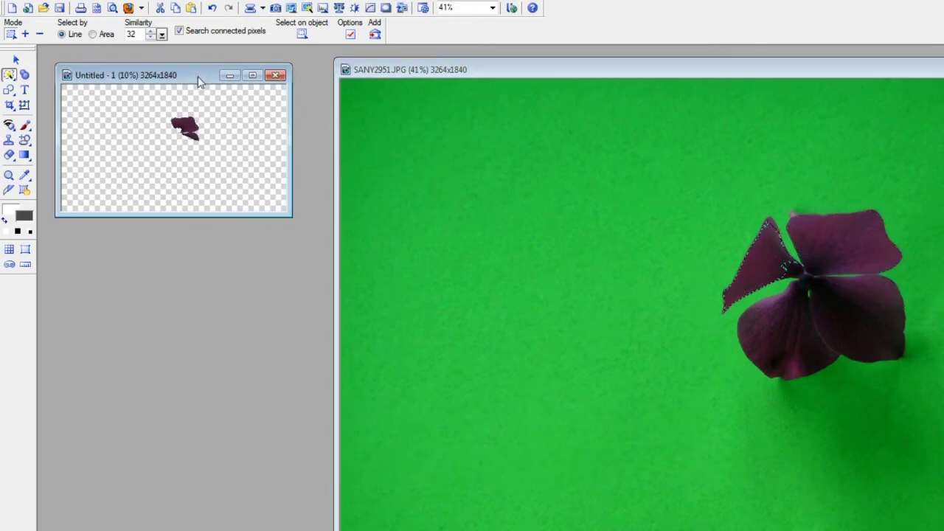
- Paste another petal into the Untitled image and zoom in on the assembled flower
{"action": "left_click", "coordinate": [774, 338]}
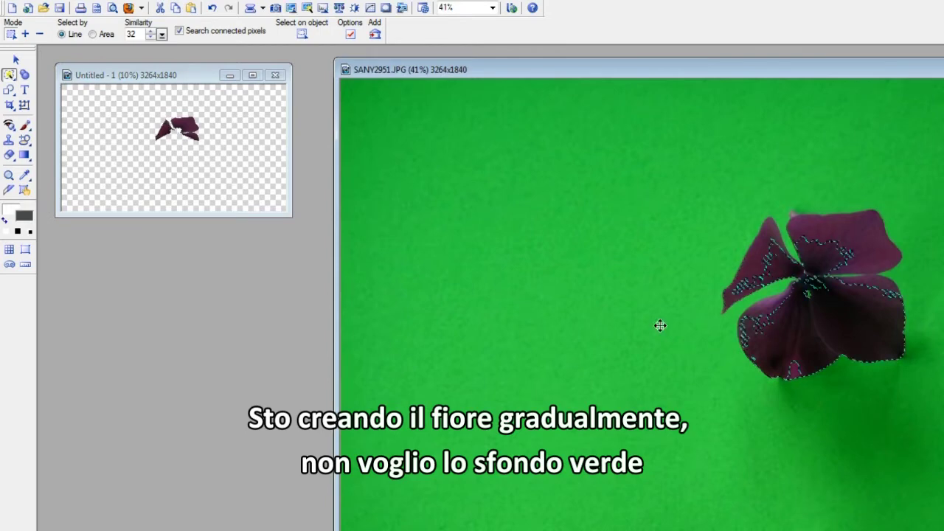
{"action": "left_click", "coordinate": [198, 83]}
{"action": "key", "text": "ctrl+v"}
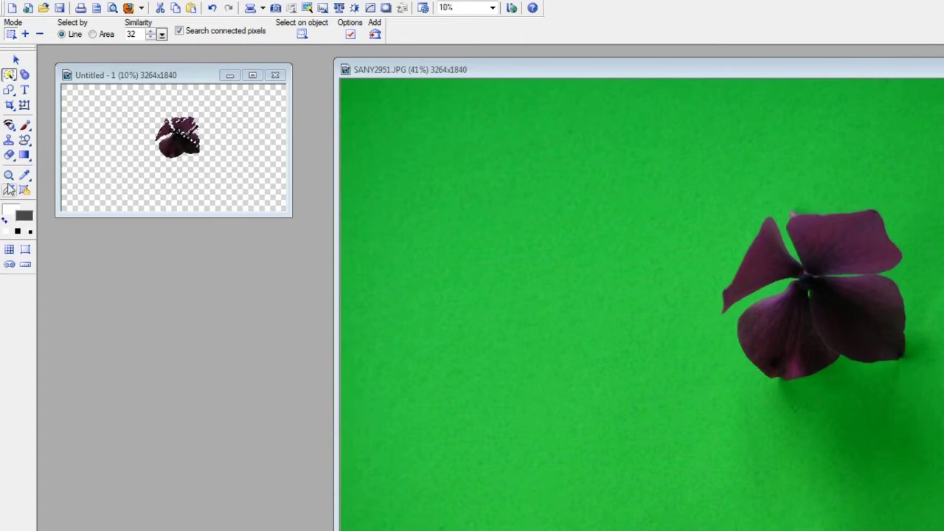
{"action": "left_click", "coordinate": [8, 177]}
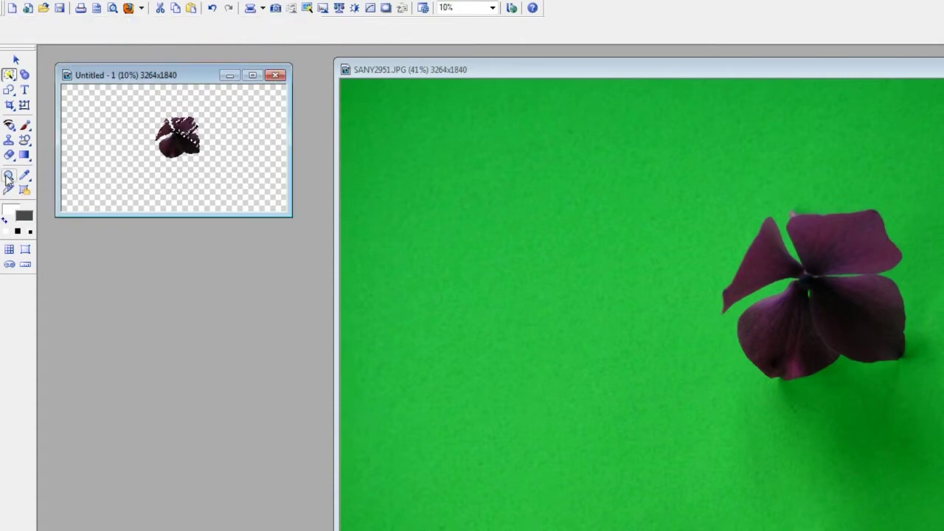
{"action": "left_click", "coordinate": [79, 177]}
- Save the flower as PetSingle008.png and pull it out into its own new image
{"action": "left_click", "coordinate": [84, 178]}
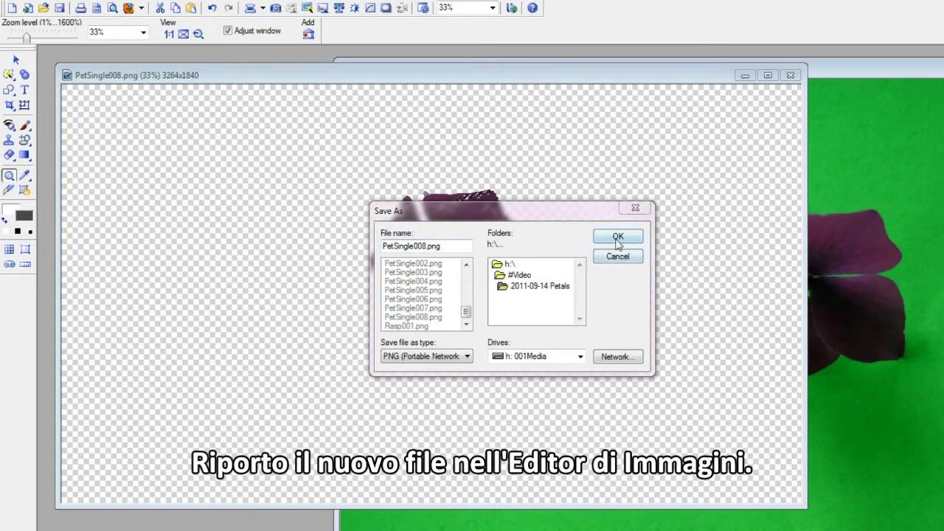
{"action": "left_click", "coordinate": [617, 239]}
{"action": "left_click", "coordinate": [522, 329]}
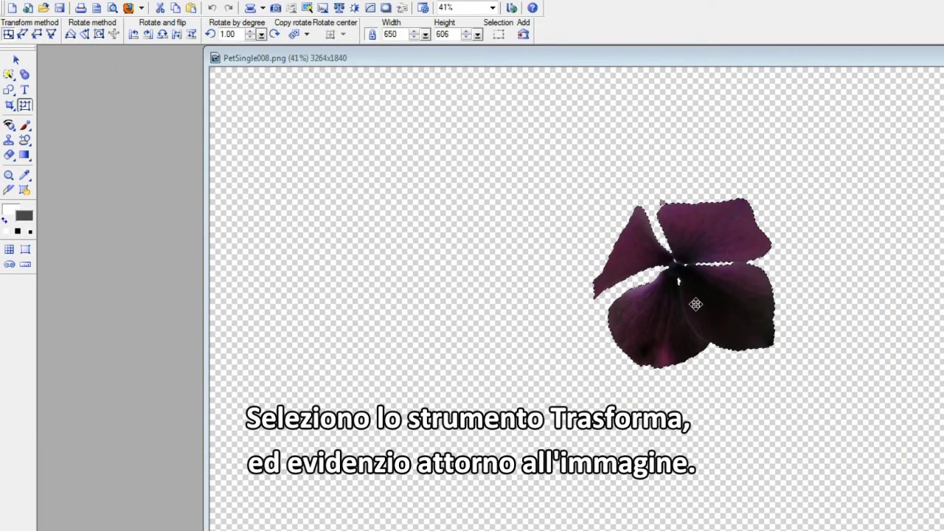
{"action": "left_click_drag", "start_coordinate": [695, 303], "coordinate": [138, 304]}
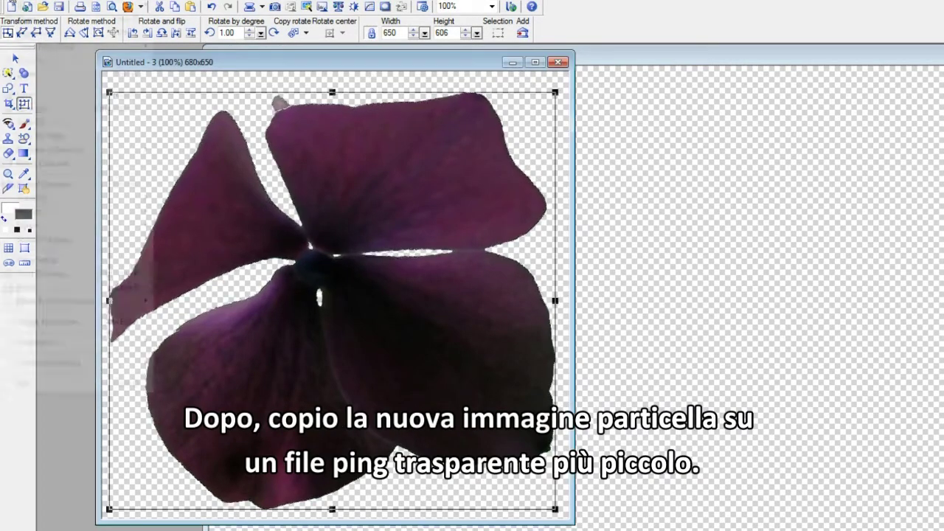
- Save the petal image as Hydr019.png (PNG), merging its objects
{"action": "left_click", "coordinate": [14, 1]}
{"action": "left_click", "coordinate": [29, 105]}
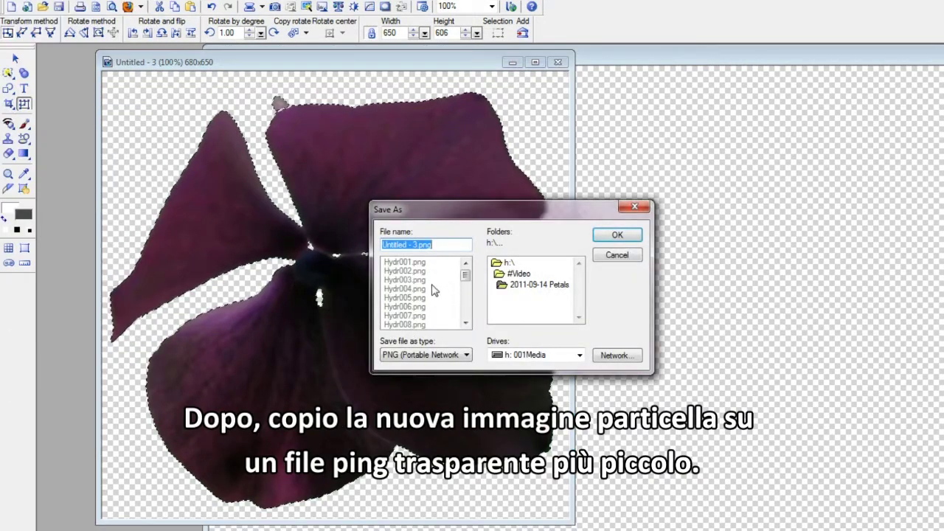
{"action": "left_click_drag", "start_coordinate": [465, 280], "coordinate": [466, 286]}
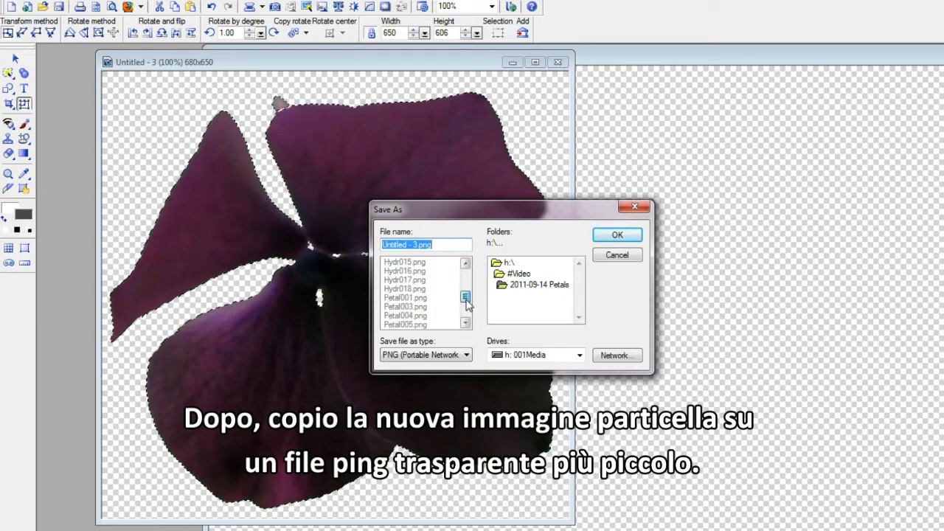
{"action": "left_click", "coordinate": [416, 290]}
{"action": "left_click", "coordinate": [405, 240]}
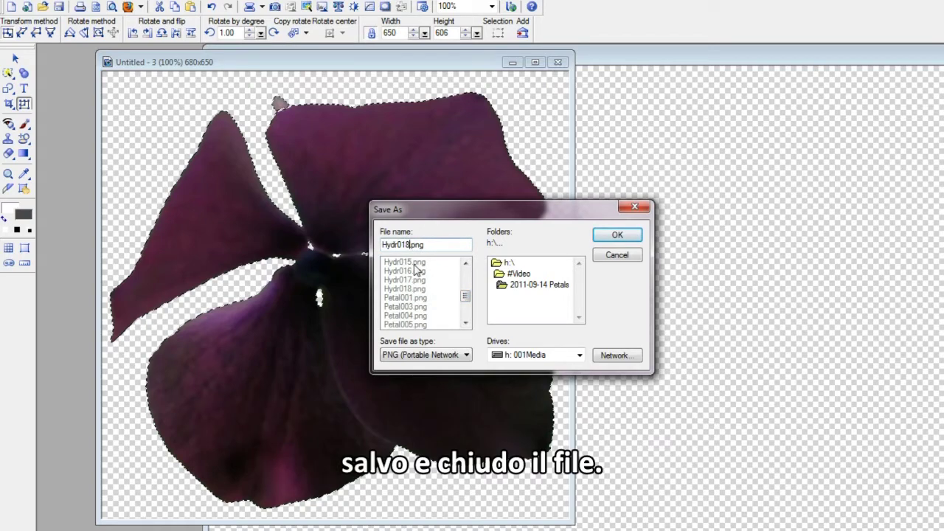
{"action": "left_click", "coordinate": [617, 235]}
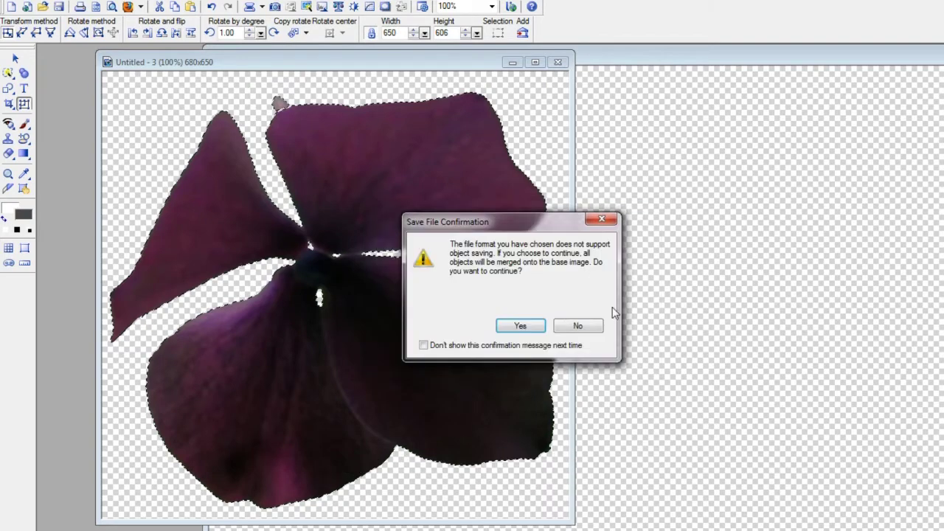
{"action": "left_click", "coordinate": [519, 325]}
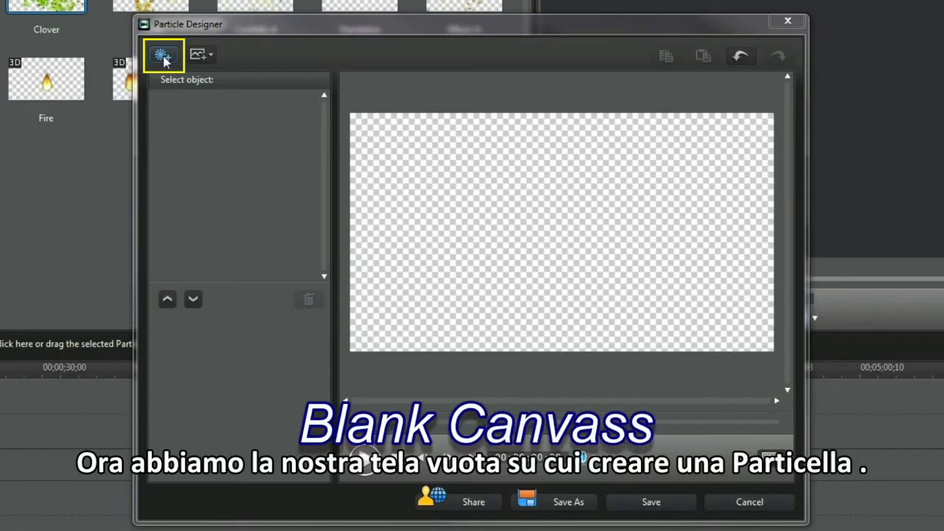
- Add a new particle object and choose to insert a custom particle image
{"action": "left_click", "coordinate": [164, 58]}
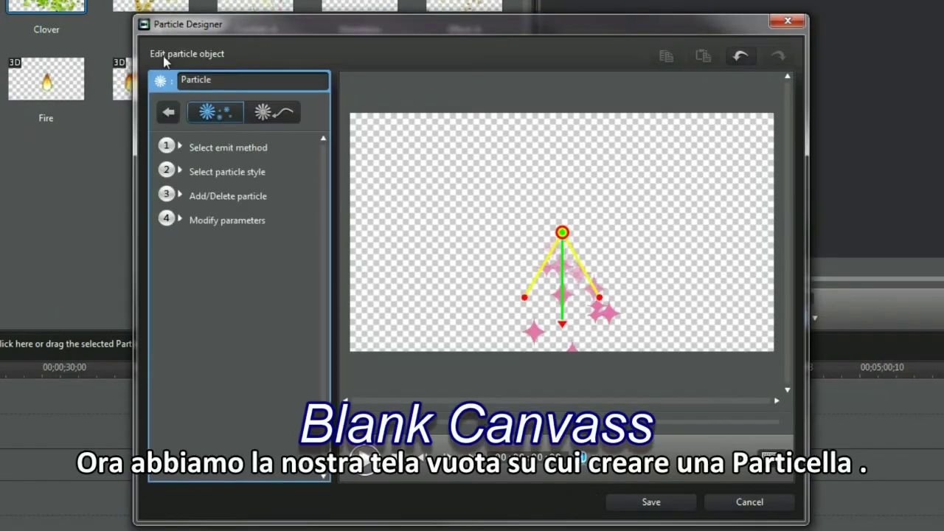
{"action": "left_click", "coordinate": [187, 200]}
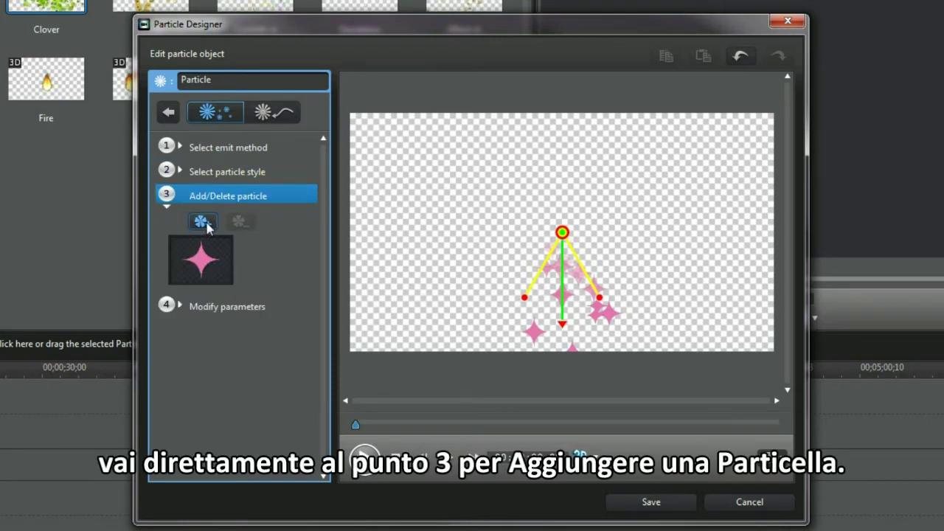
{"action": "left_click", "coordinate": [201, 221]}
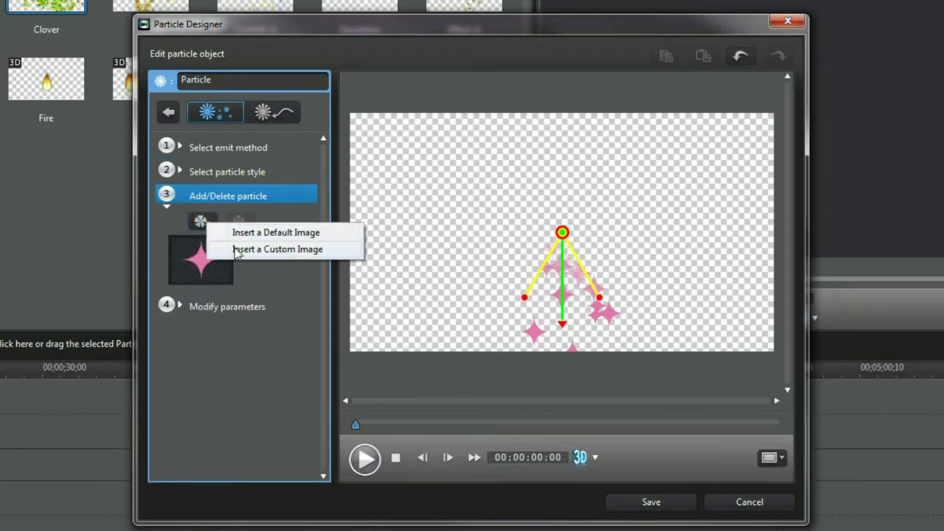
{"action": "left_click", "coordinate": [259, 249]}
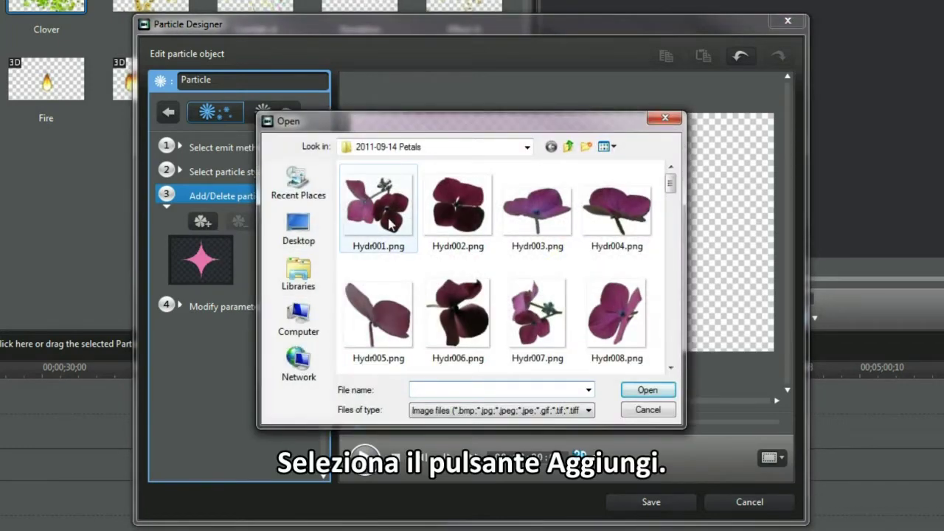
- Add the Hydr001.png and Hydr002.png petal images to the particle object
{"action": "left_click", "coordinate": [378, 210]}
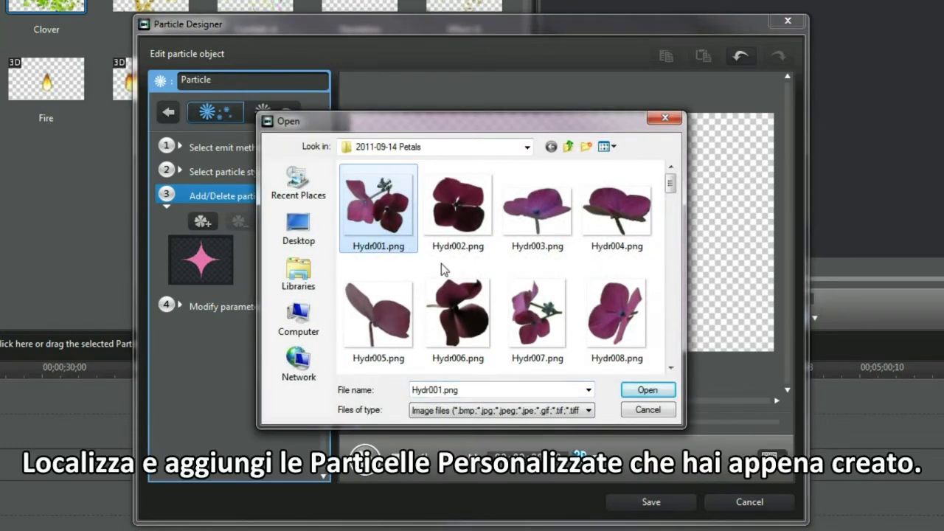
{"action": "left_click", "coordinate": [647, 391]}
{"action": "left_click", "coordinate": [204, 223]}
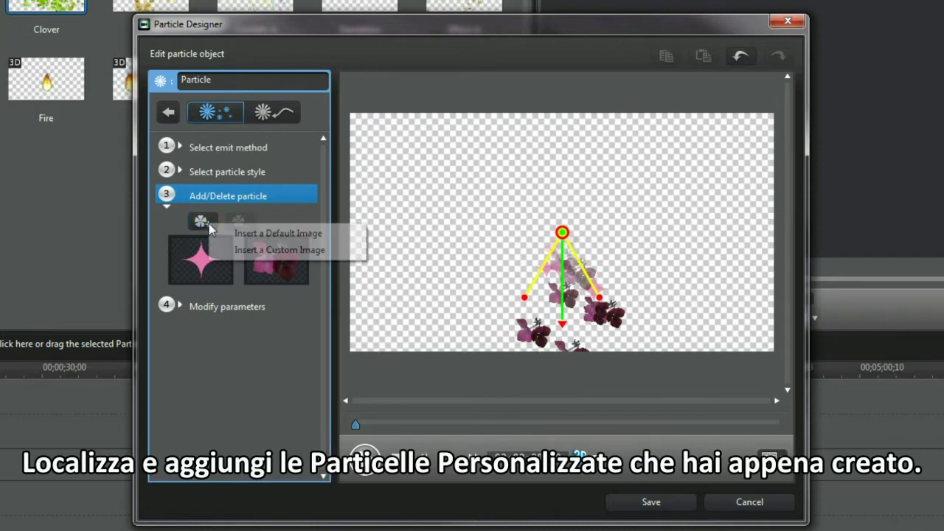
{"action": "left_click", "coordinate": [235, 250]}
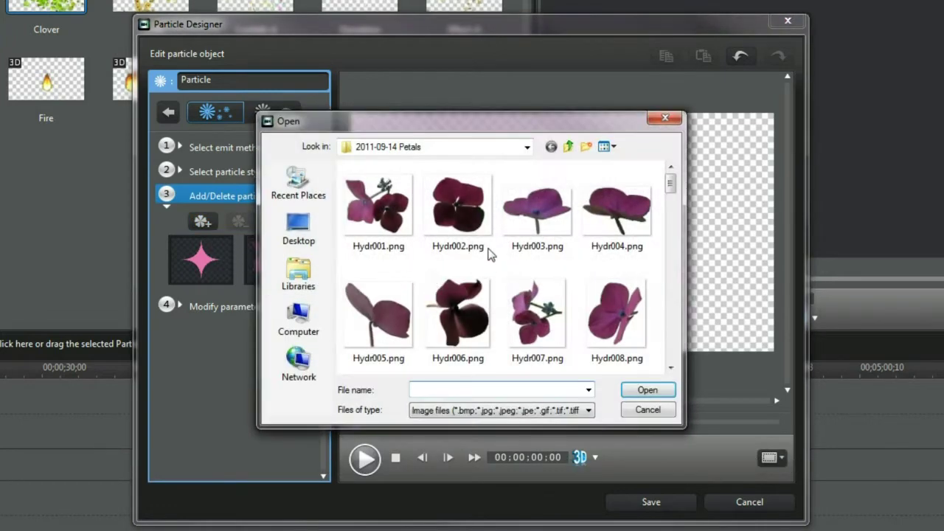
{"action": "left_click", "coordinate": [463, 238]}
{"action": "left_click", "coordinate": [639, 393]}
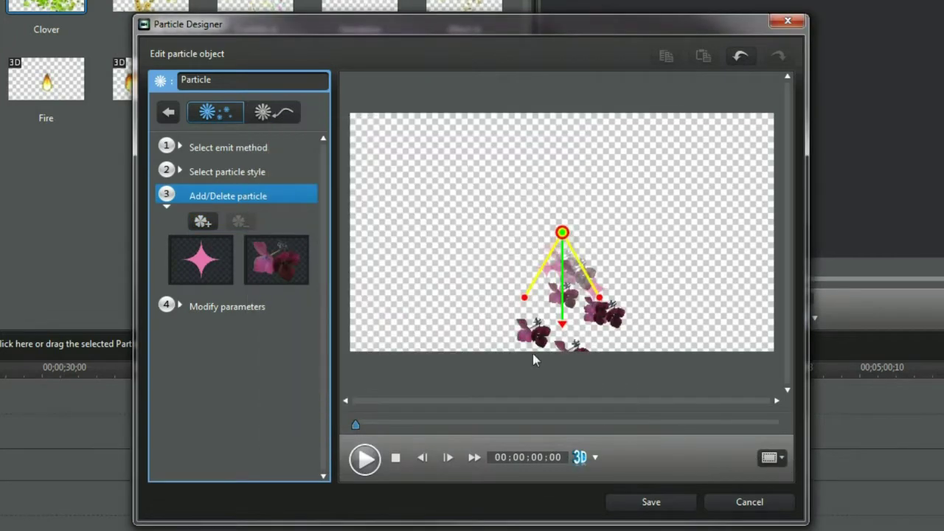
- Add Hydr003.png and delete the default pink star particle
{"action": "left_click", "coordinate": [204, 223]}
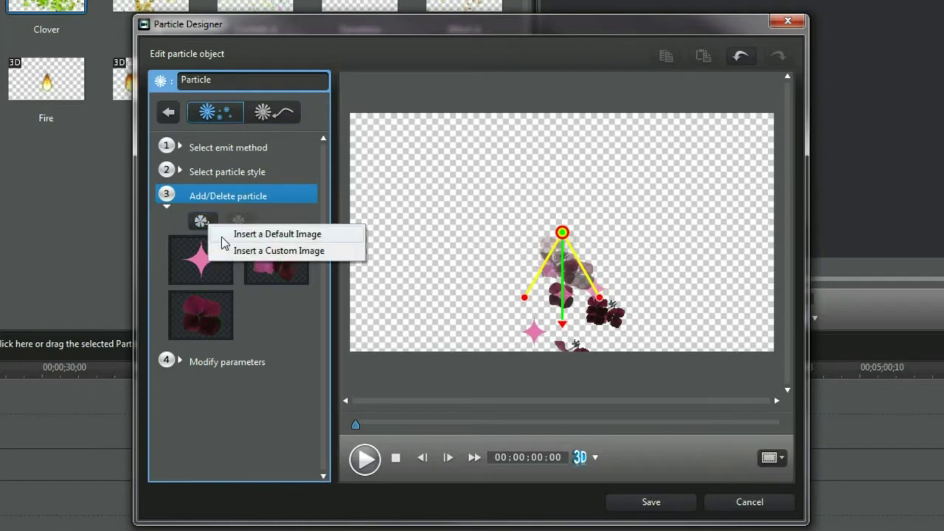
{"action": "left_click", "coordinate": [235, 251]}
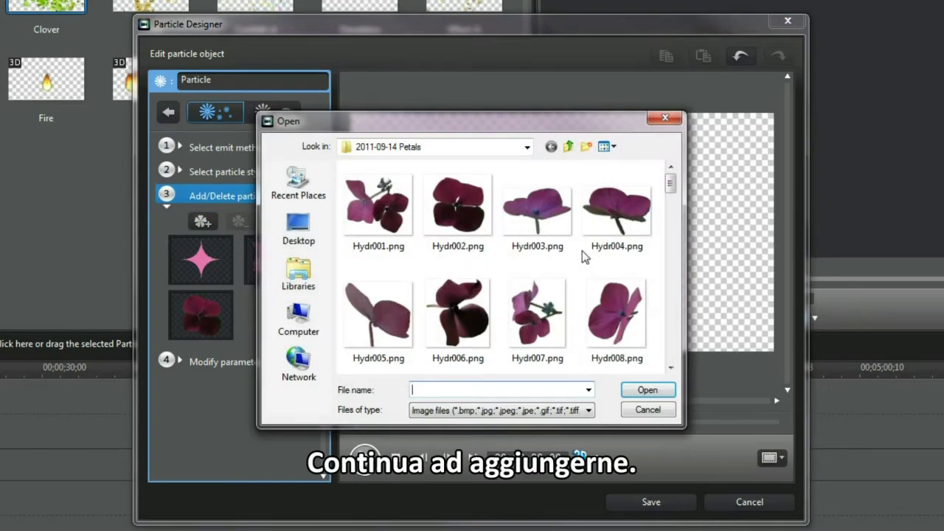
{"action": "left_click", "coordinate": [531, 230]}
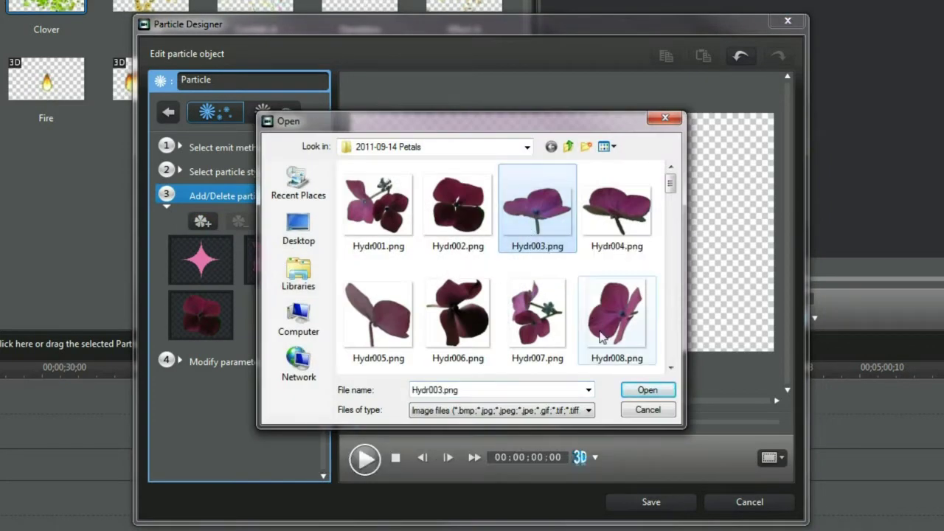
{"action": "left_click", "coordinate": [647, 391]}
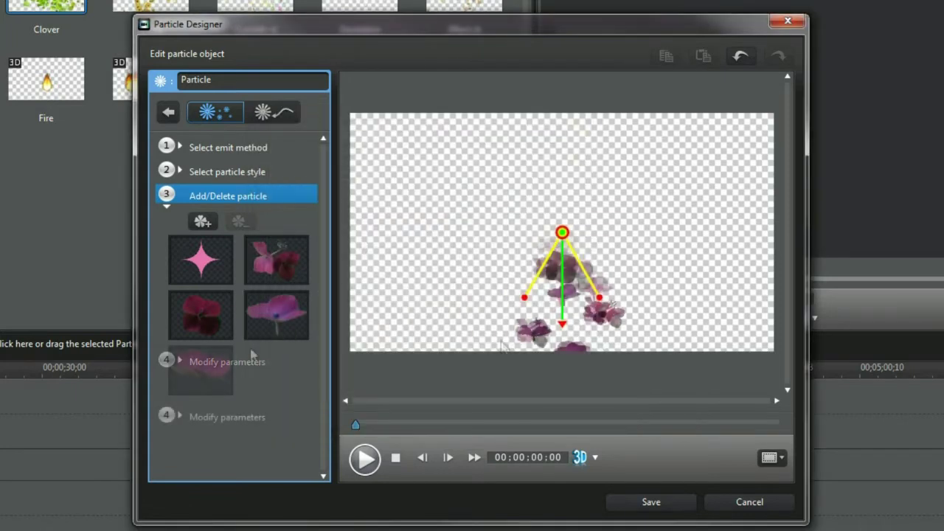
{"action": "left_click", "coordinate": [211, 276]}
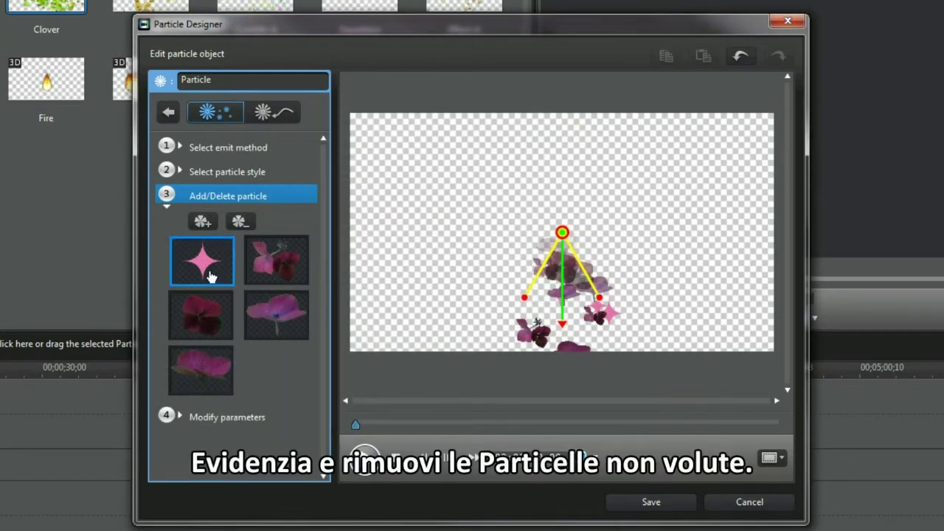
{"action": "left_click", "coordinate": [244, 221]}
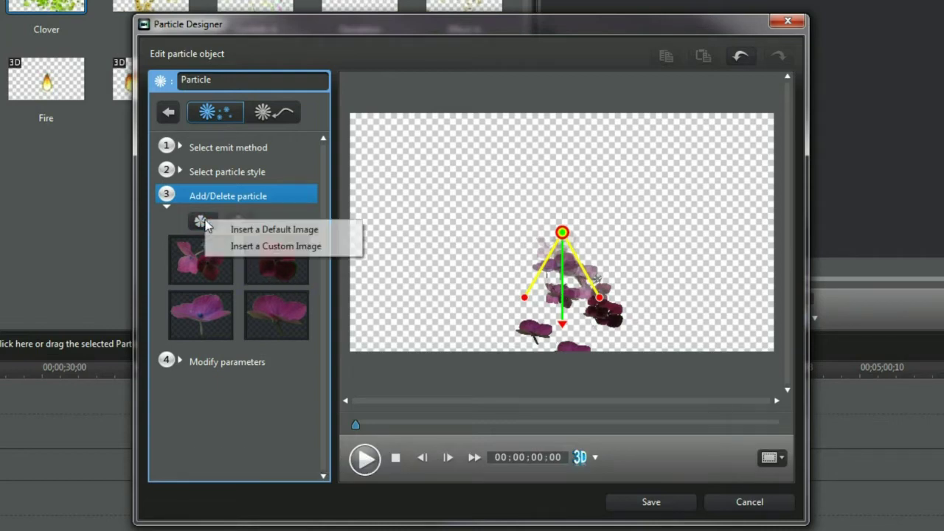
- Insert the remaining petal images through Hydr008.png
{"action": "left_click", "coordinate": [237, 247]}
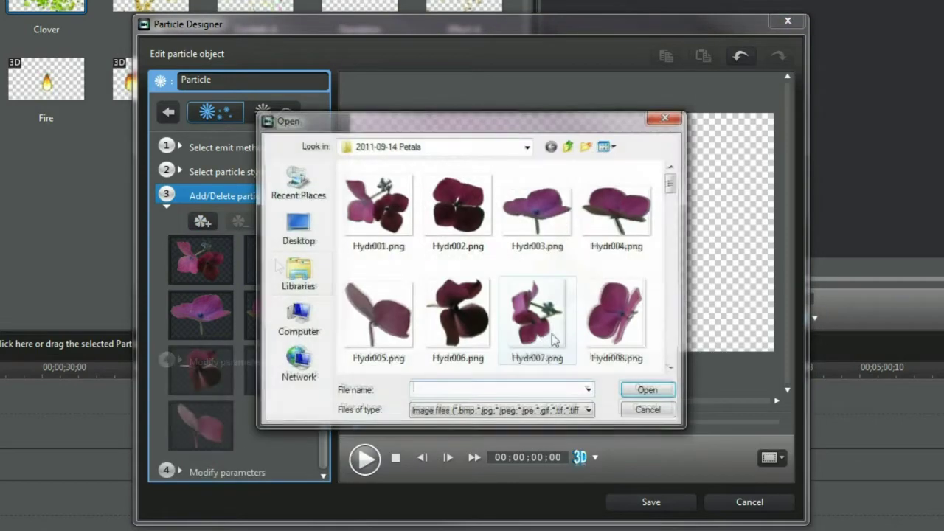
{"action": "left_click", "coordinate": [627, 334]}
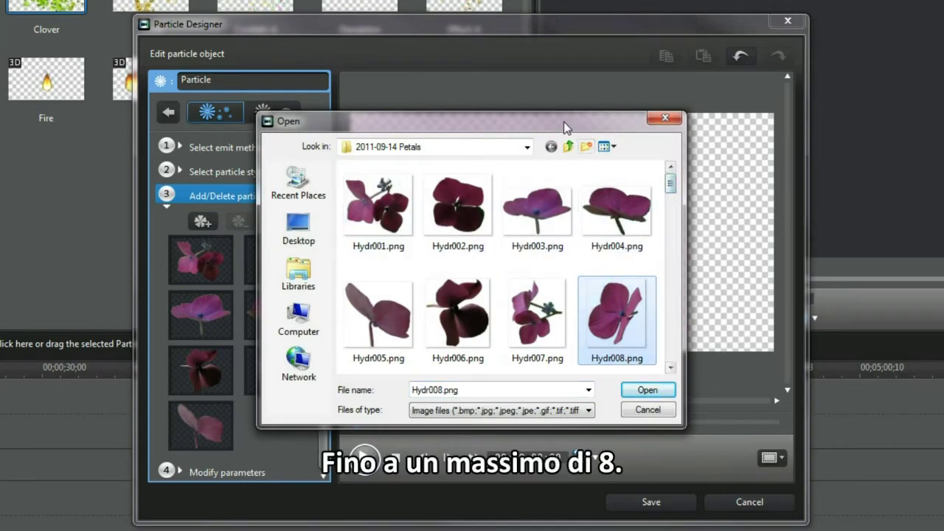
{"action": "left_click_drag", "start_coordinate": [566, 127], "coordinate": [662, 124]}
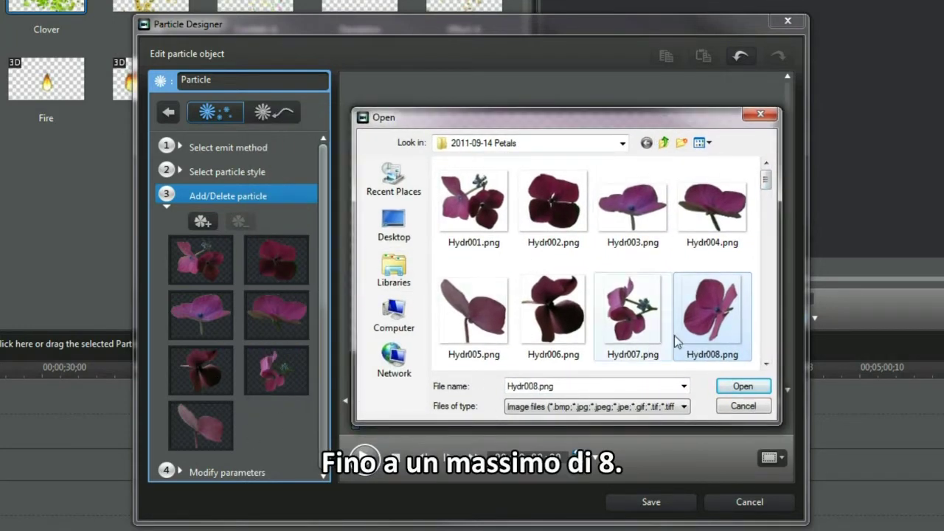
{"action": "left_click", "coordinate": [739, 390]}
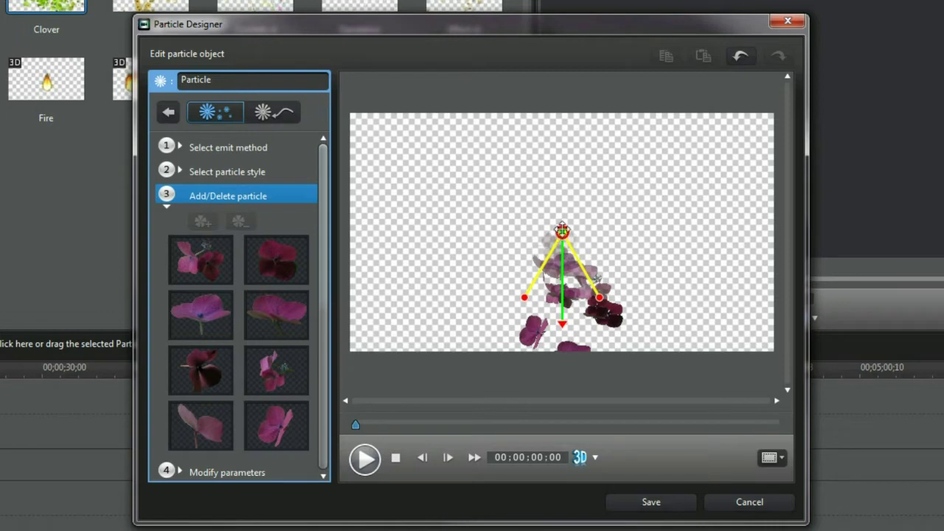
- Place the emitter at the lower-left corner with a narrow cone spraying up-right, then preview it
{"action": "mouse_move", "coordinate": [523, 296]}
{"action": "left_mouse_down"}
{"action": "mouse_move", "coordinate": [497, 196]}
{"action": "mouse_move", "coordinate": [539, 154]}
{"action": "mouse_move", "coordinate": [543, 193]}
{"action": "left_mouse_up"}
{"action": "left_click_drag", "start_coordinate": [560, 322], "coordinate": [549, 201]}
{"action": "left_click_drag", "start_coordinate": [560, 304], "coordinate": [560, 158]}
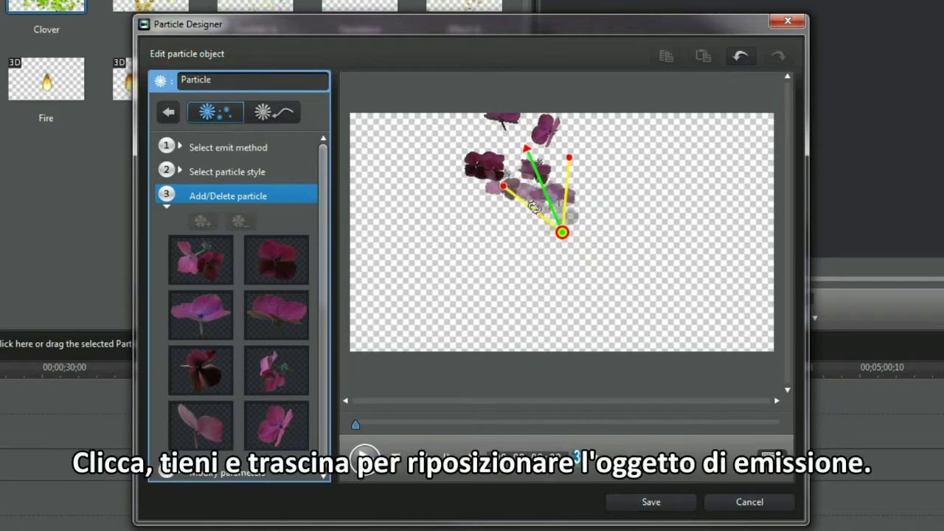
{"action": "left_click_drag", "start_coordinate": [561, 233], "coordinate": [436, 300]}
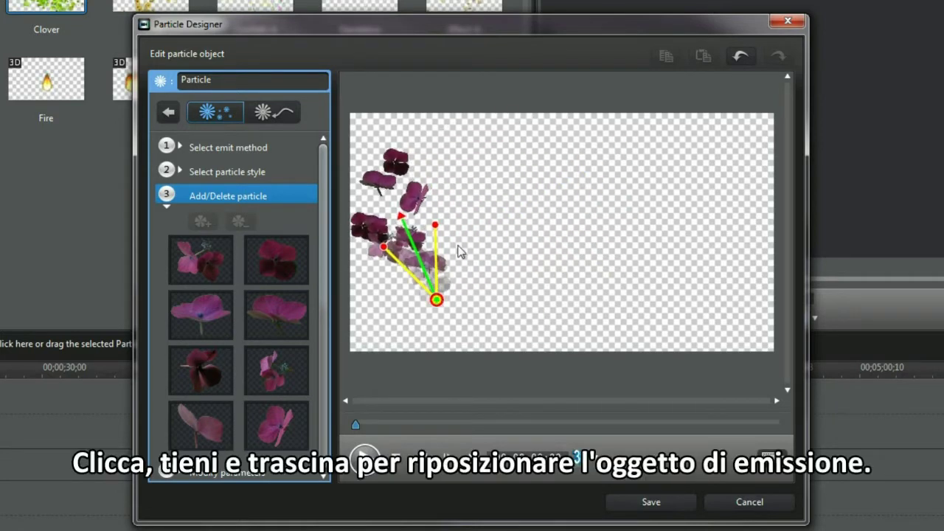
{"action": "left_click_drag", "start_coordinate": [400, 217], "coordinate": [500, 236]}
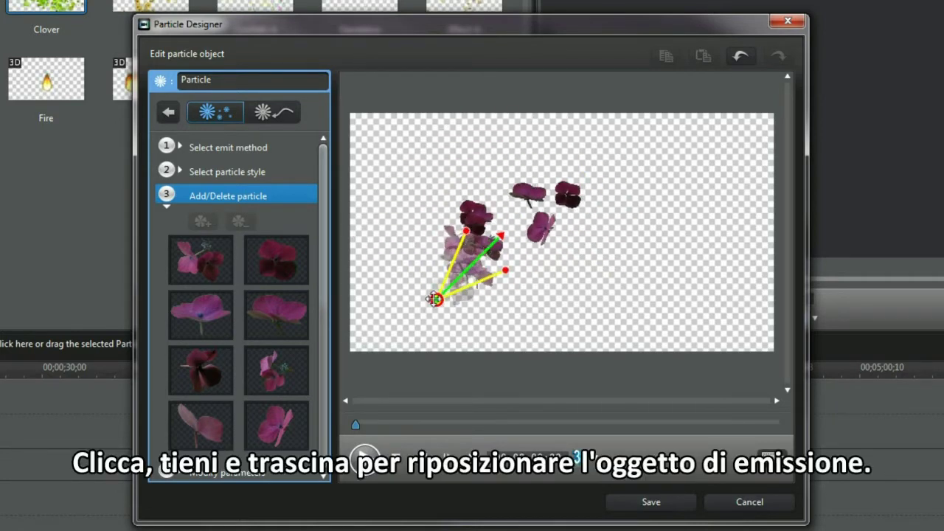
{"action": "left_click_drag", "start_coordinate": [435, 300], "coordinate": [386, 344]}
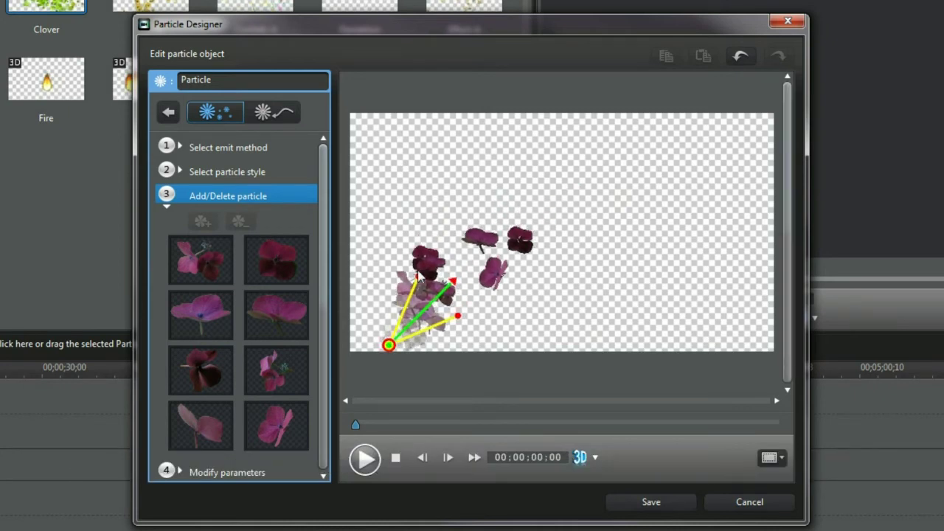
{"action": "left_click_drag", "start_coordinate": [416, 277], "coordinate": [428, 281]}
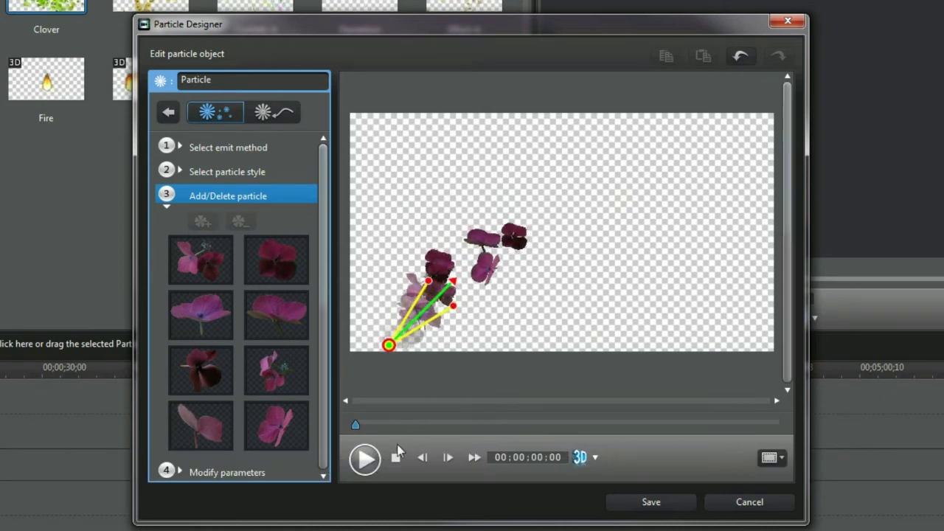
{"action": "left_click", "coordinate": [366, 466]}
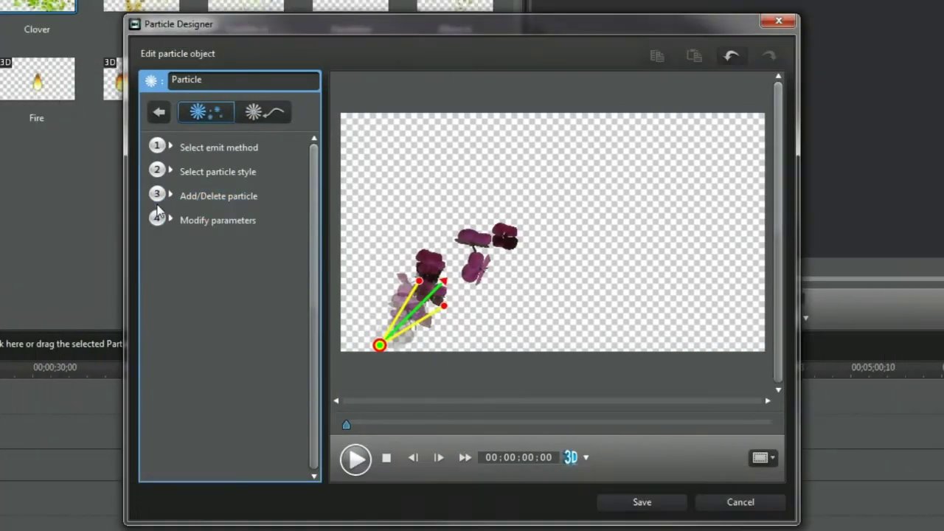
{"action": "left_click", "coordinate": [177, 220]}
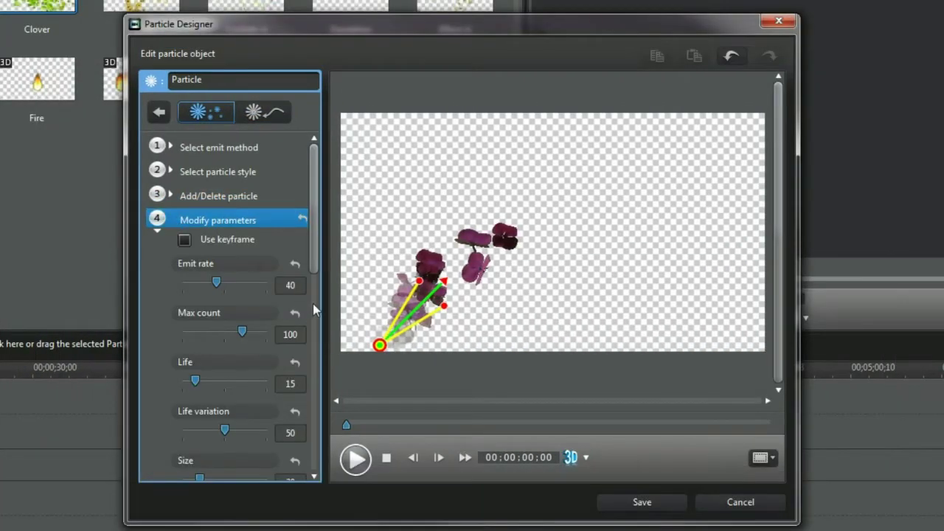
- Raise the petals' emit rate to 60 and enter a new max count of 500
{"action": "left_click_drag", "start_coordinate": [219, 280], "coordinate": [231, 283]}
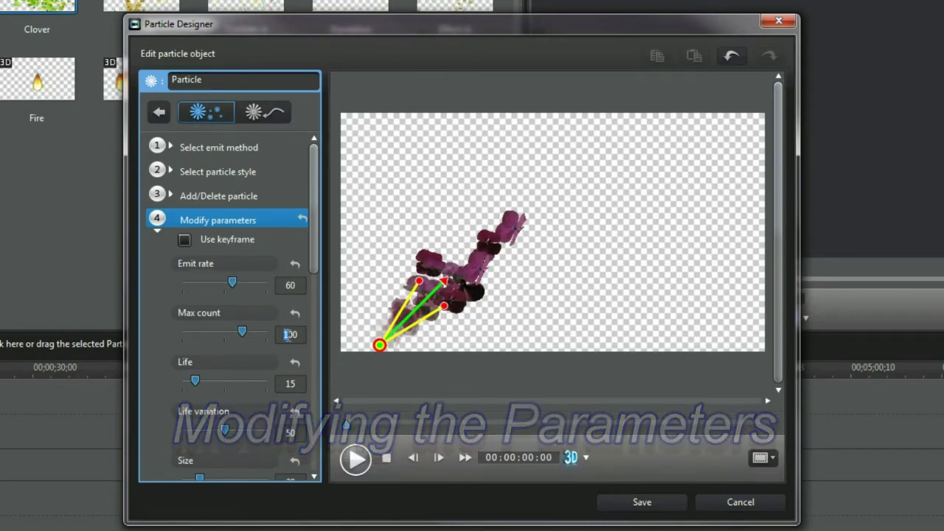
{"action": "key", "text": "BackSpace"}
{"action": "type", "text": "7"}
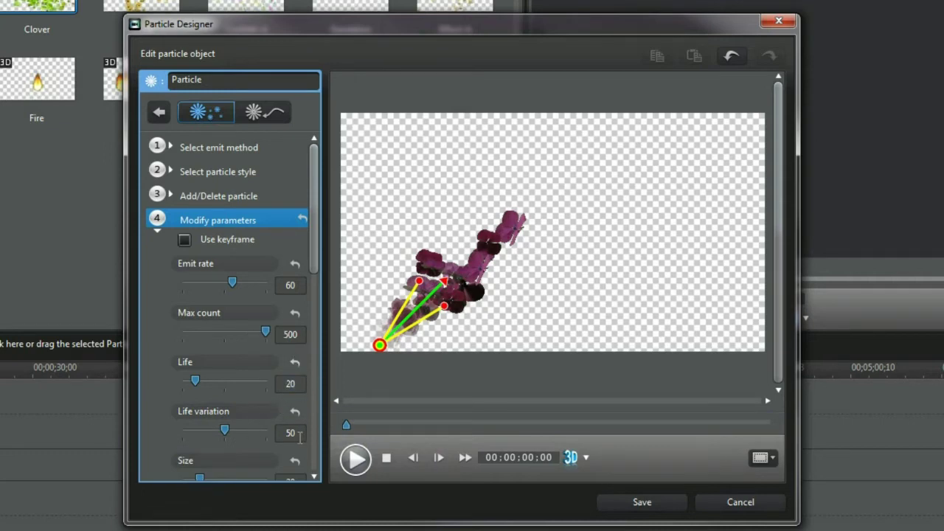
{"action": "scroll", "coordinate": [312, 434], "scroll_direction": "down", "scroll_amount": 5}
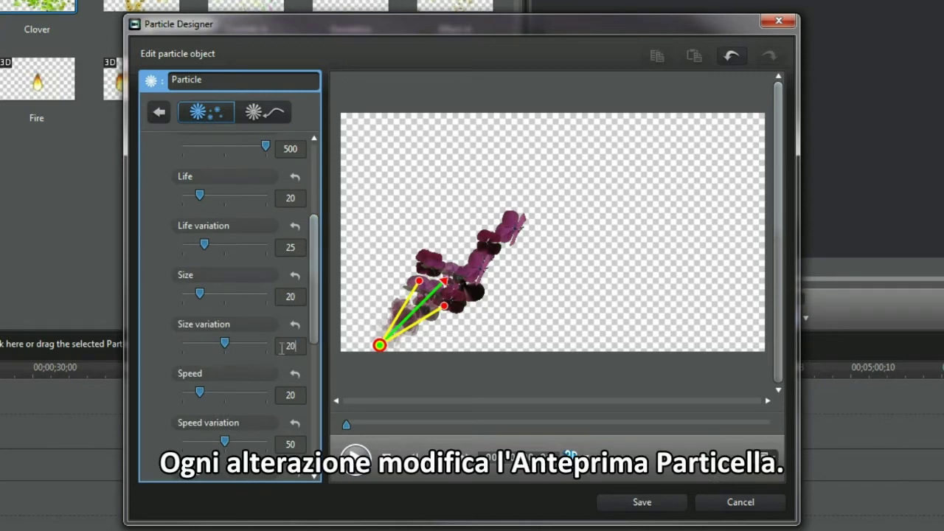
- Set size variation 100, speed 8, wave 25 and rotation speed 1.9
{"action": "left_click", "coordinate": [298, 395]}
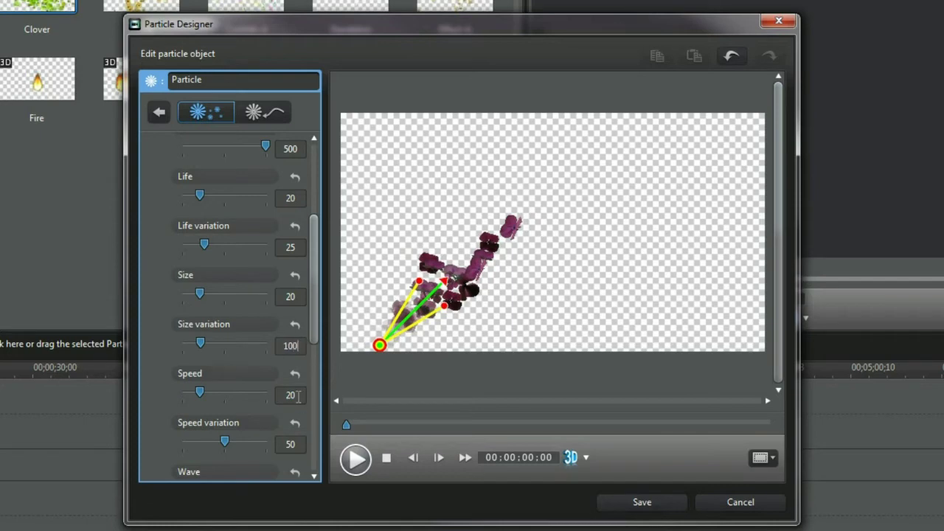
{"action": "left_click_drag", "start_coordinate": [298, 396], "coordinate": [277, 396]}
{"action": "left_click", "coordinate": [298, 443]}
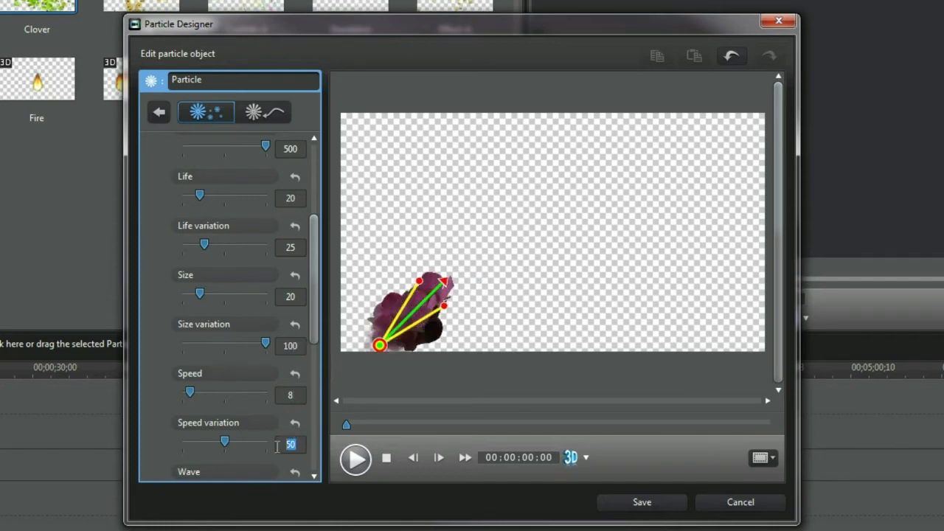
{"action": "scroll", "coordinate": [314, 368], "scroll_direction": "down", "scroll_amount": 4}
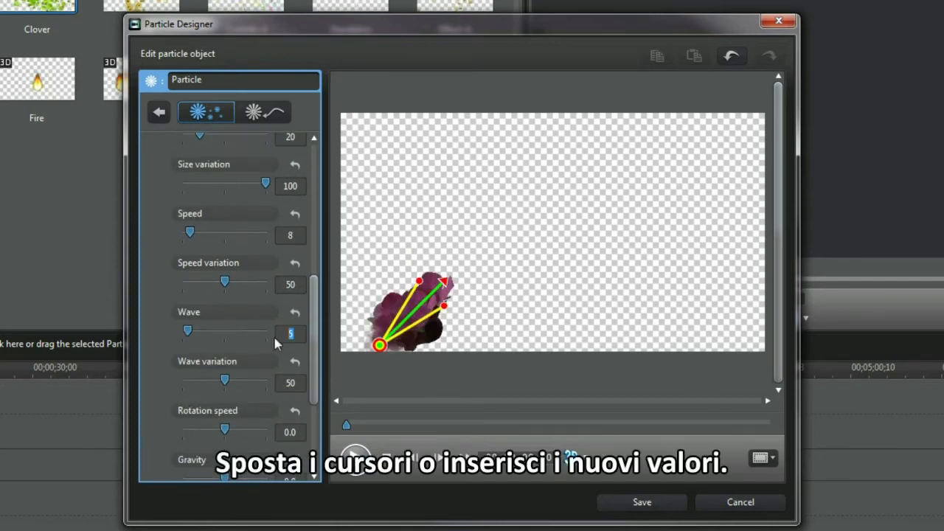
{"action": "type", "text": "25"}
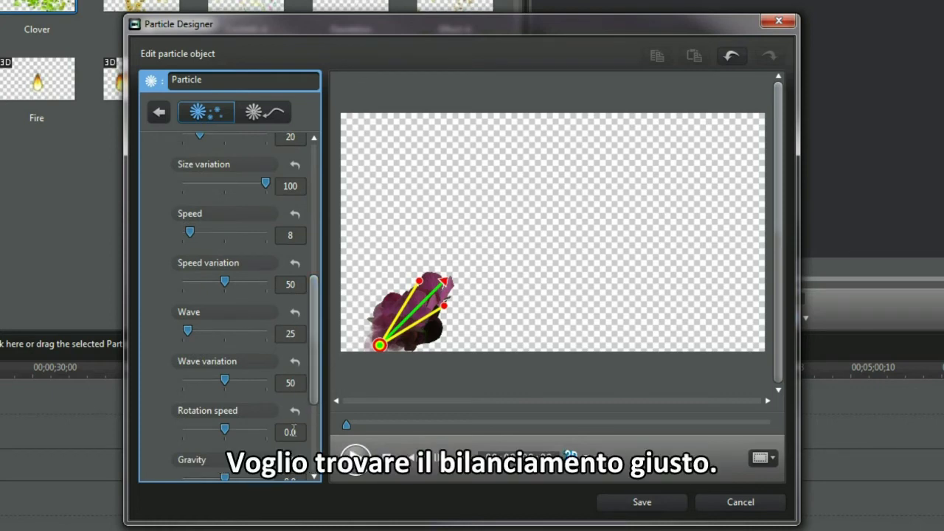
{"action": "left_click", "coordinate": [293, 435]}
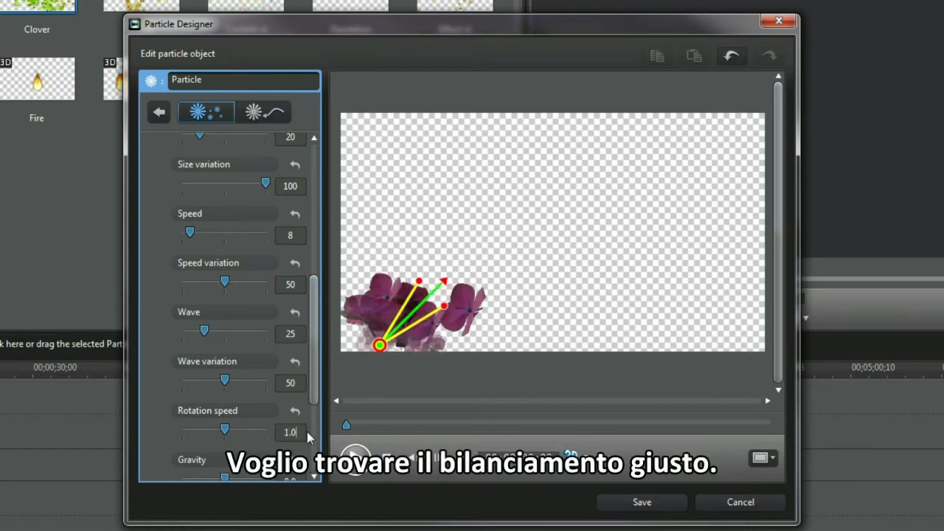
{"action": "key", "text": "BackSpace"}
{"action": "type", "text": "9"}
{"action": "scroll", "coordinate": [315, 425], "scroll_direction": "down", "scroll_amount": 2}
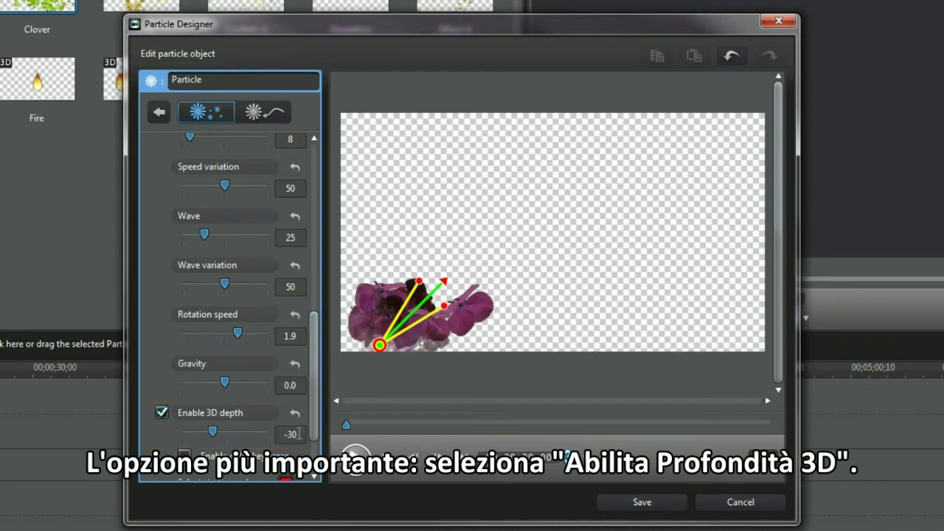
- Set the petals' 3D depth to -31 and play the preview
{"action": "mouse_move", "coordinate": [213, 431]}
{"action": "left_mouse_down"}
{"action": "mouse_move", "coordinate": [235, 432]}
{"action": "mouse_move", "coordinate": [219, 436]}
{"action": "left_mouse_up"}
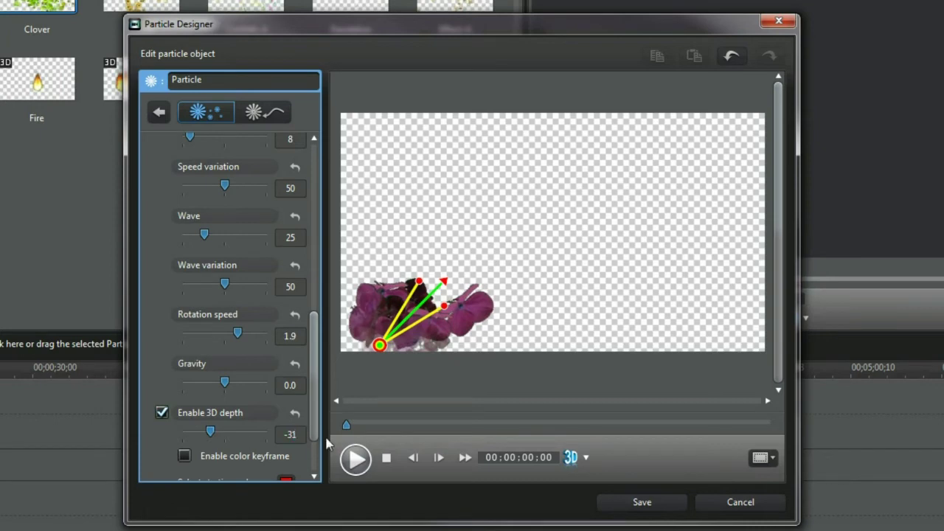
{"action": "left_click", "coordinate": [356, 461]}
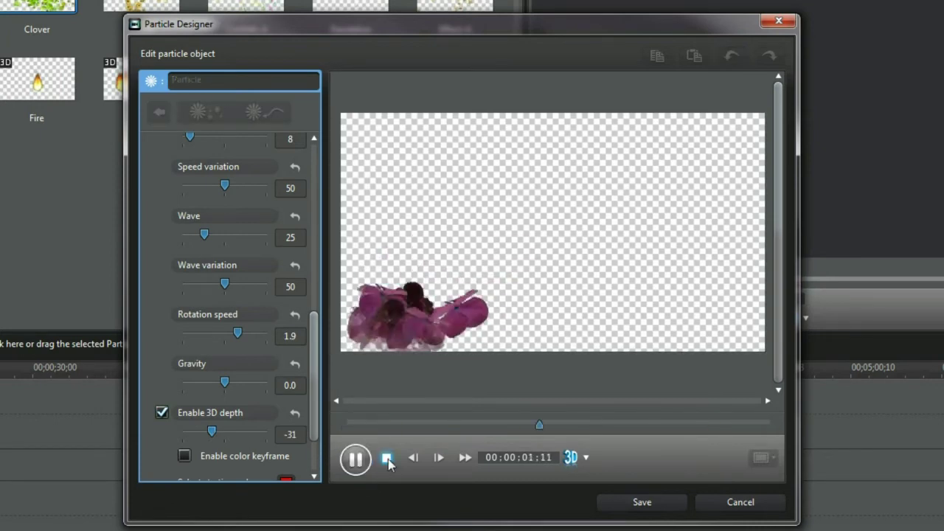
{"action": "left_click", "coordinate": [356, 461]}
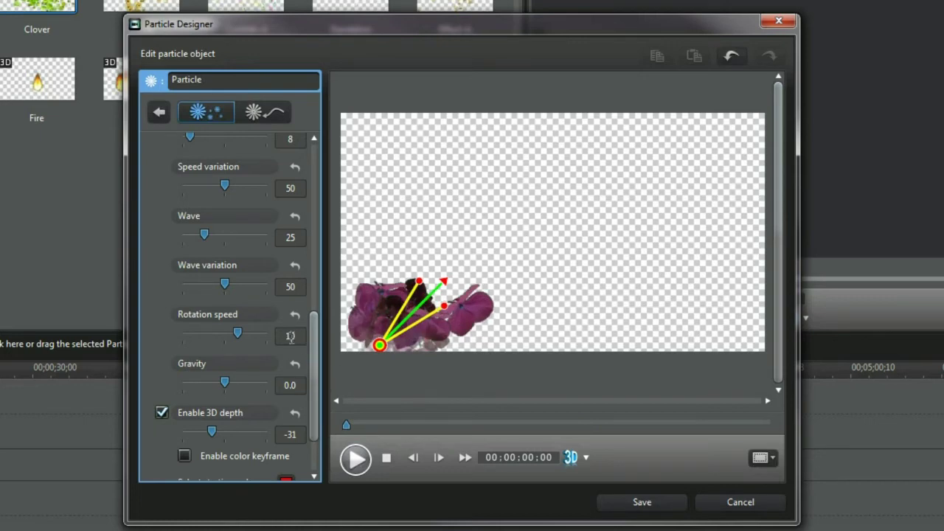
{"action": "left_click", "coordinate": [354, 460]}
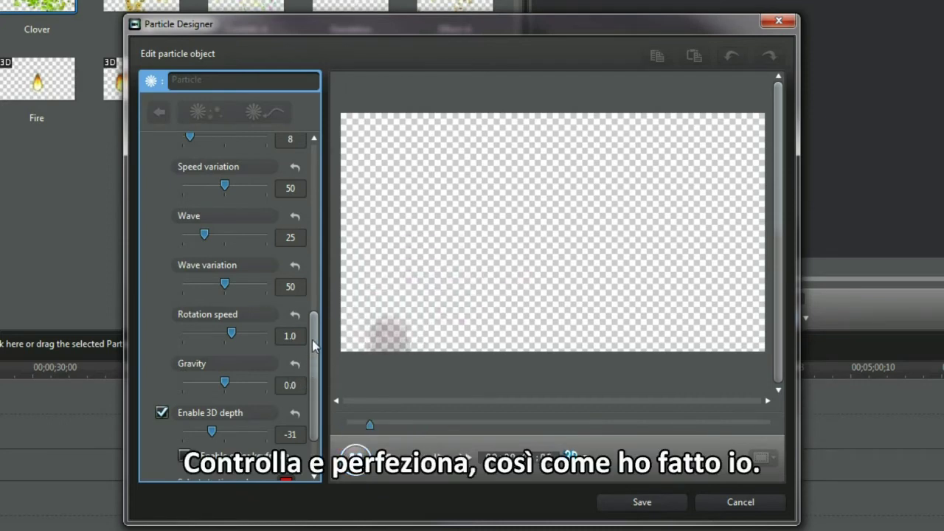
- Change emit rate to 50 and size to 12, then preview the petals again
{"action": "left_click_drag", "start_coordinate": [315, 407], "coordinate": [314, 239]}
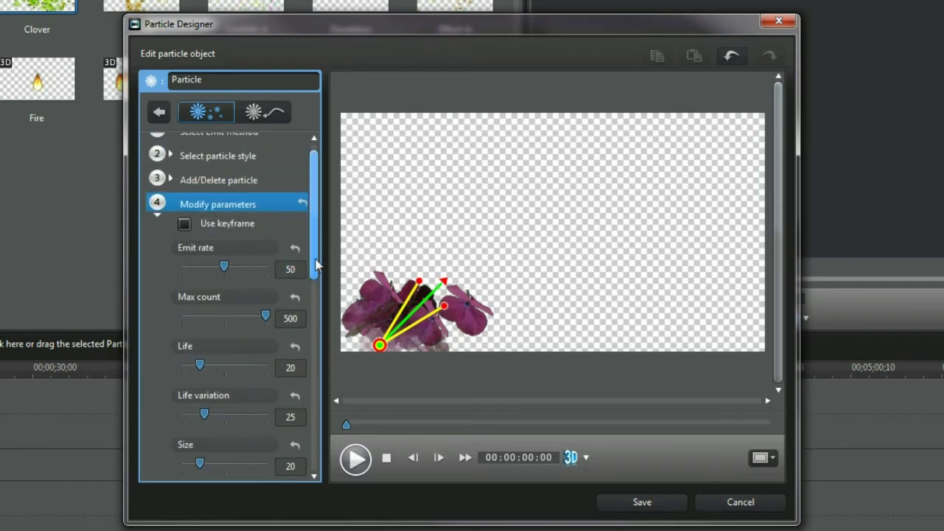
{"action": "scroll", "coordinate": [316, 264], "scroll_direction": "down", "scroll_amount": 5}
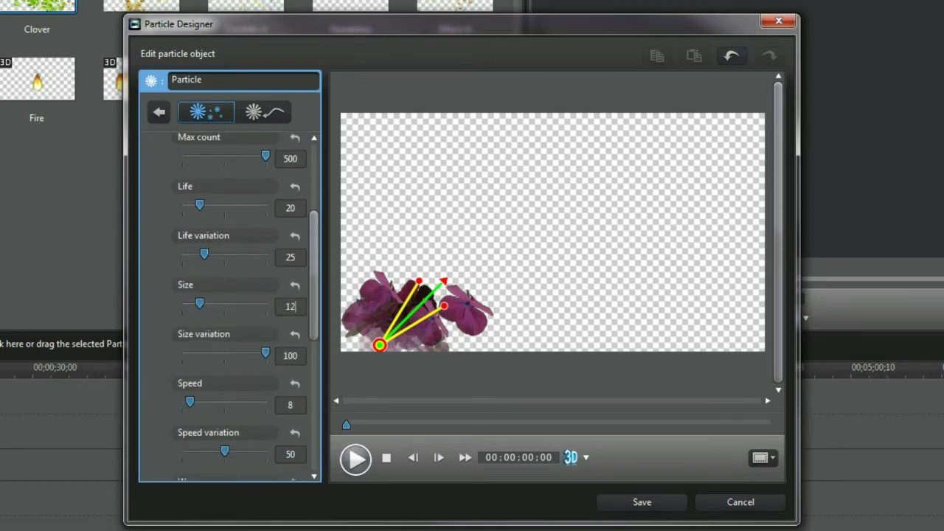
{"action": "key", "text": "Return"}
{"action": "left_click", "coordinate": [355, 458]}
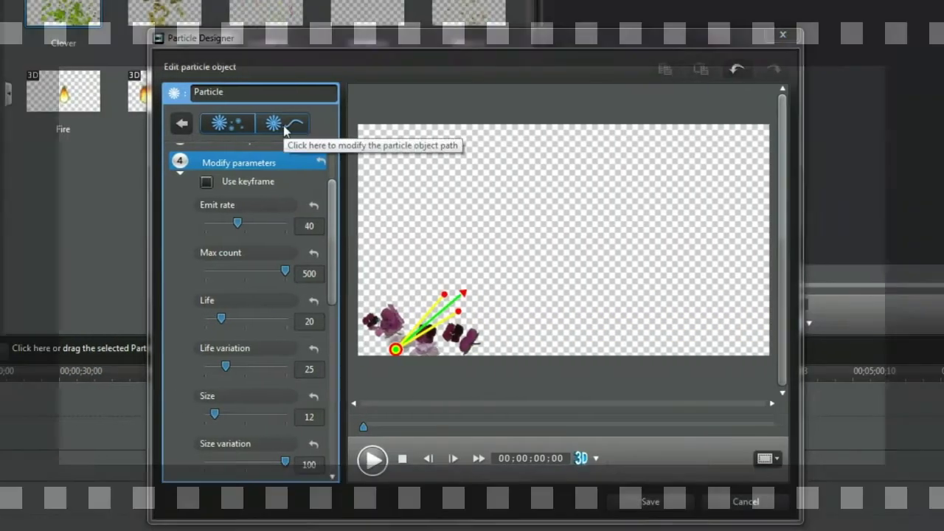
{"action": "left_click", "coordinate": [284, 123]}
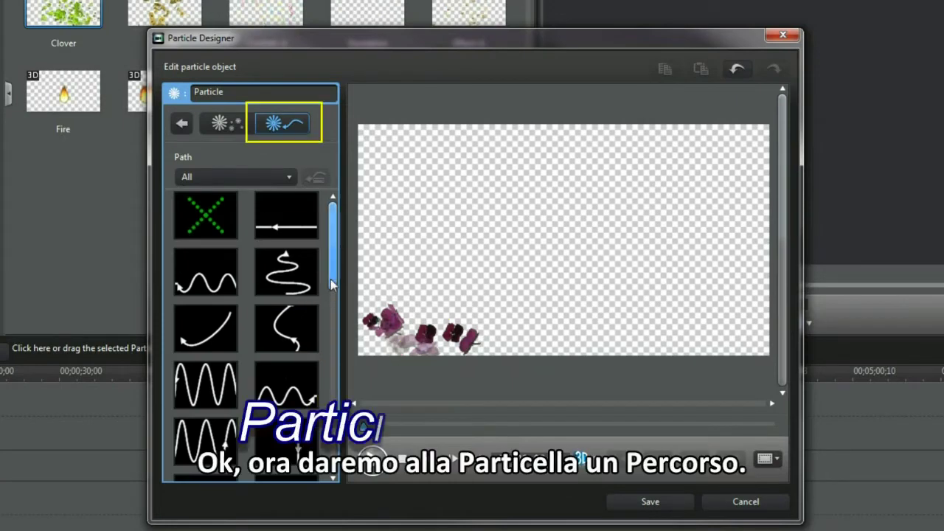
- Apply the arc motion path to the petals and reposition its start and end points
{"action": "scroll", "coordinate": [331, 285], "scroll_direction": "down", "scroll_amount": 5}
{"action": "left_click", "coordinate": [218, 277]}
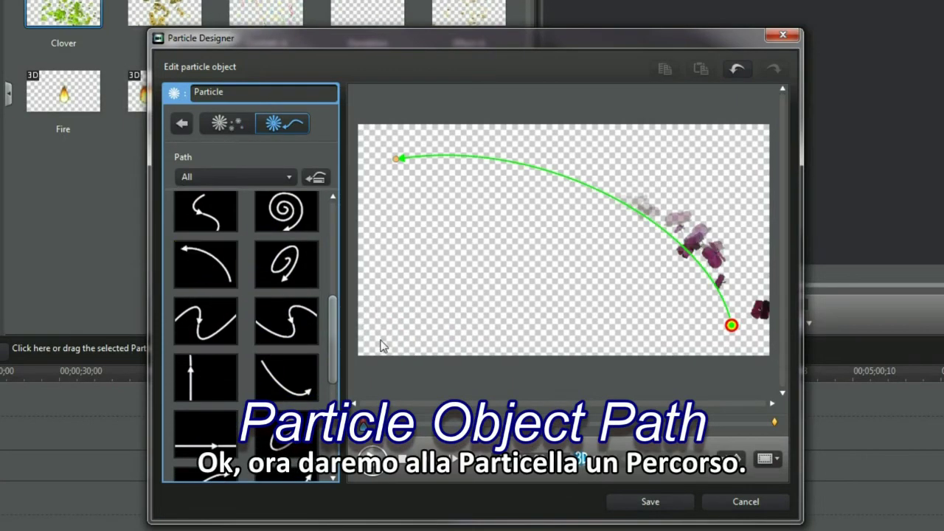
{"action": "left_click_drag", "start_coordinate": [731, 324], "coordinate": [748, 336]}
{"action": "left_click_drag", "start_coordinate": [412, 170], "coordinate": [652, 183]}
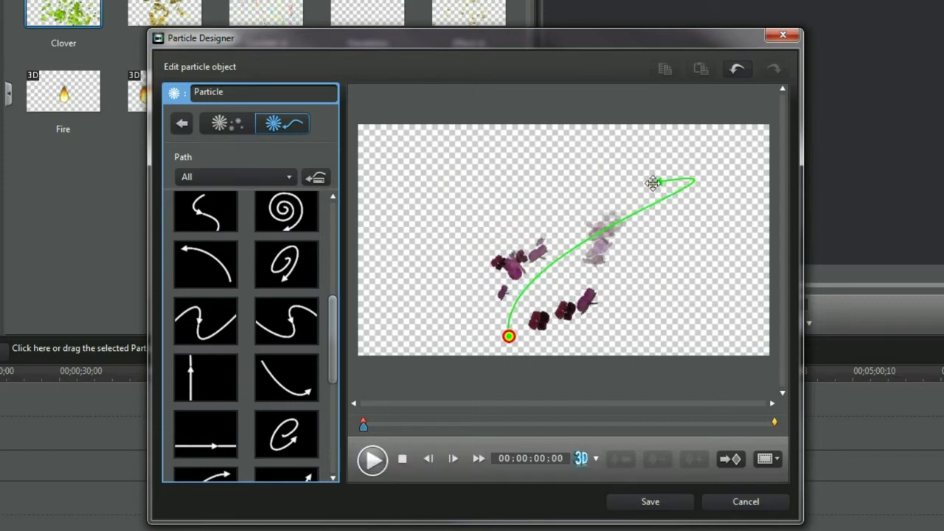
{"action": "left_click_drag", "start_coordinate": [508, 337], "coordinate": [406, 331]}
{"action": "left_click_drag", "start_coordinate": [654, 183], "coordinate": [633, 165]}
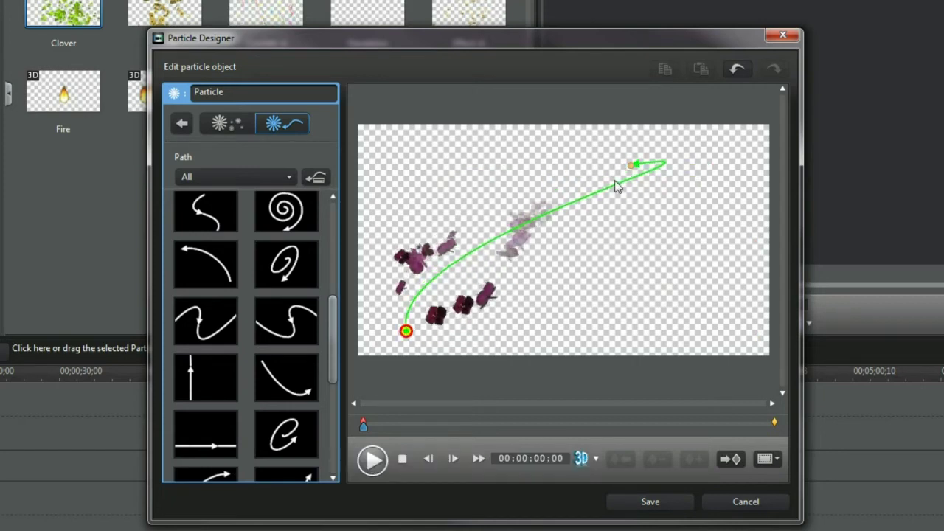
- Reshape the path into a flatter diagonal arc from the lower left and preview it
{"action": "left_click_drag", "start_coordinate": [656, 208], "coordinate": [657, 160]}
{"action": "left_click_drag", "start_coordinate": [709, 216], "coordinate": [589, 185]}
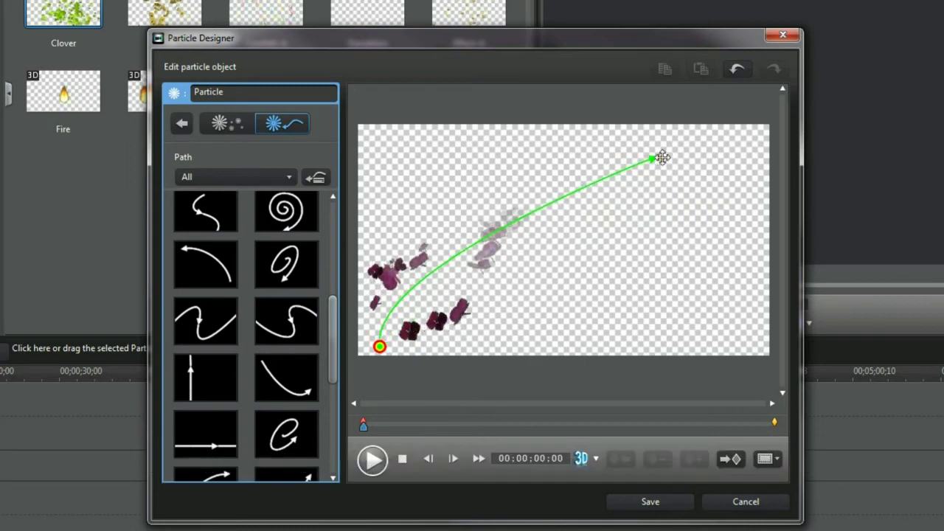
{"action": "left_click_drag", "start_coordinate": [662, 157], "coordinate": [737, 154]}
{"action": "left_click_drag", "start_coordinate": [666, 175], "coordinate": [624, 225]}
{"action": "left_click", "coordinate": [372, 459]}
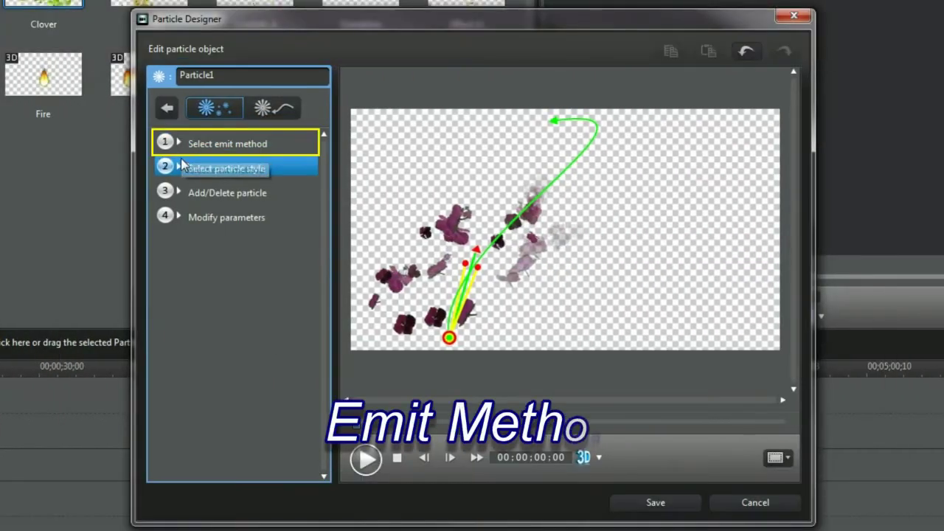
{"action": "left_click", "coordinate": [217, 143]}
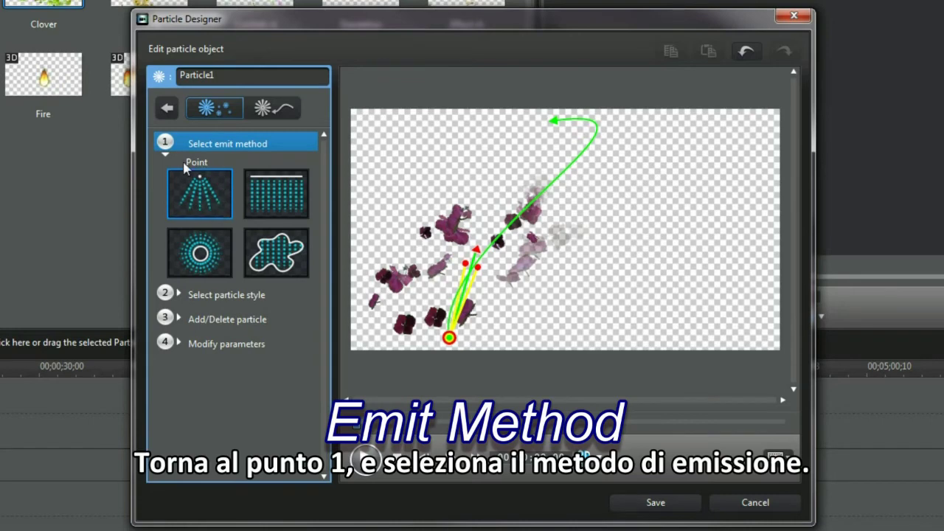
- Switch Particle1 to the Line emitter and preview the result
{"action": "left_click", "coordinate": [274, 207]}
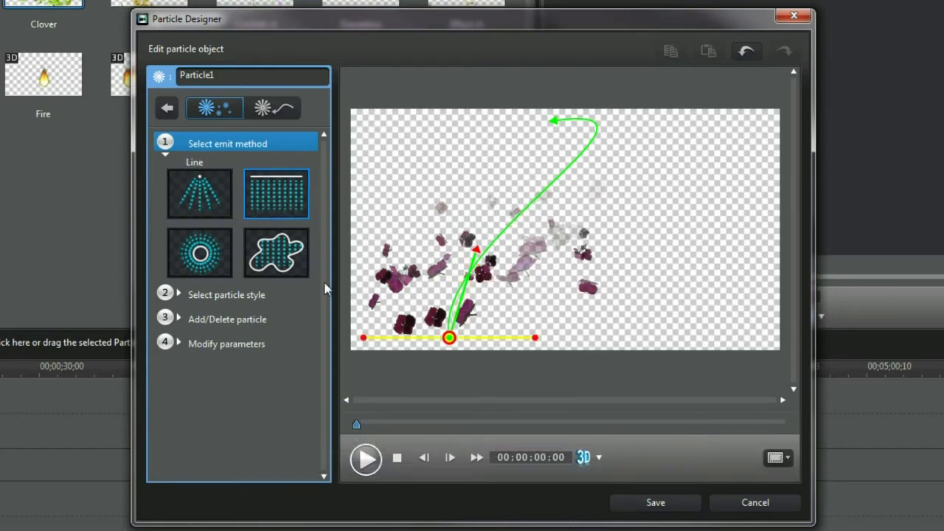
{"action": "left_click", "coordinate": [366, 457]}
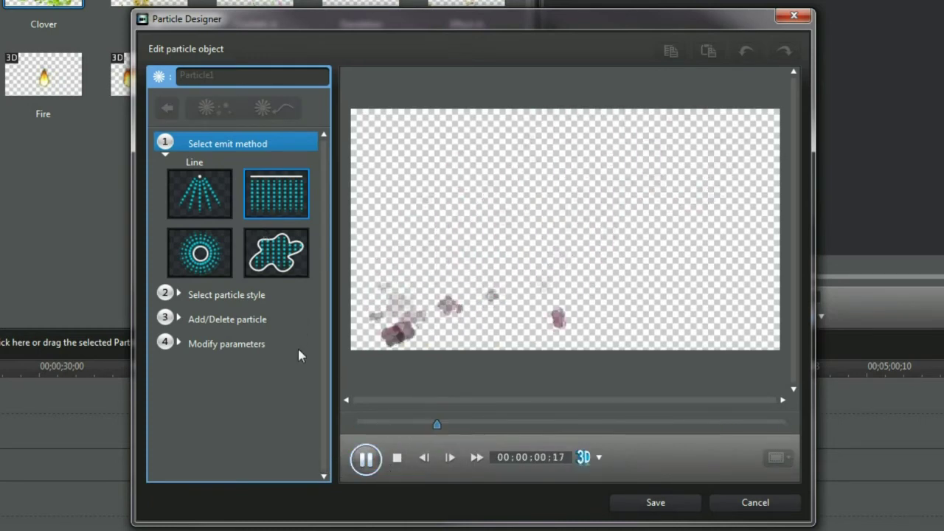
{"action": "left_click", "coordinate": [180, 294]}
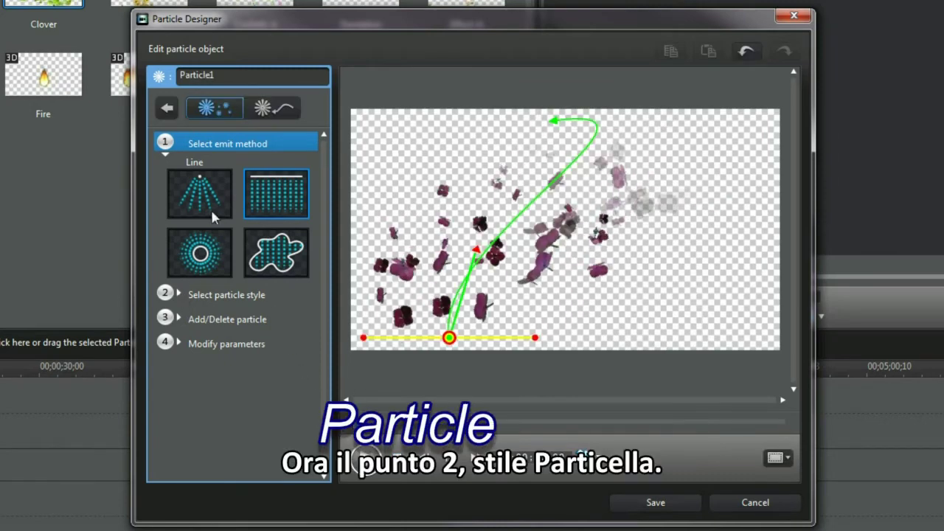
- Apply the Scale particle style to Particle1 and preview it
{"action": "left_click", "coordinate": [165, 166]}
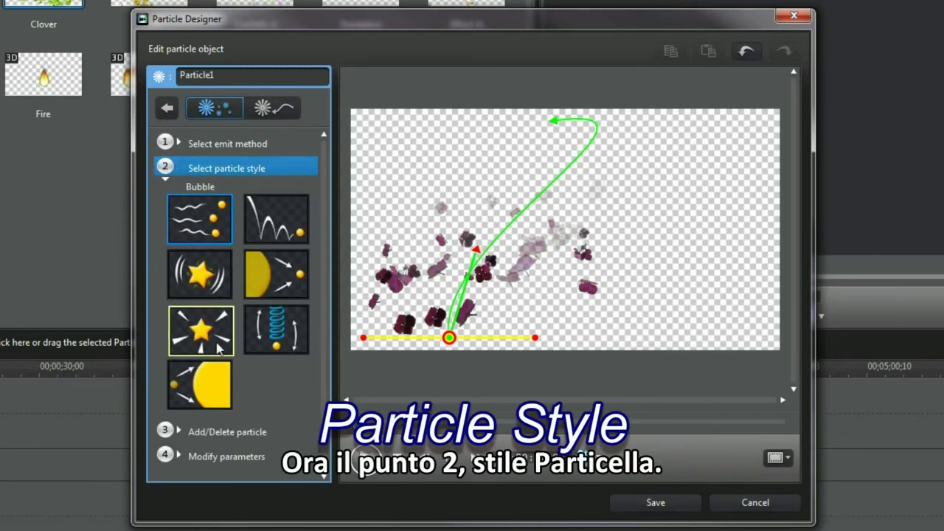
{"action": "left_click", "coordinate": [293, 287]}
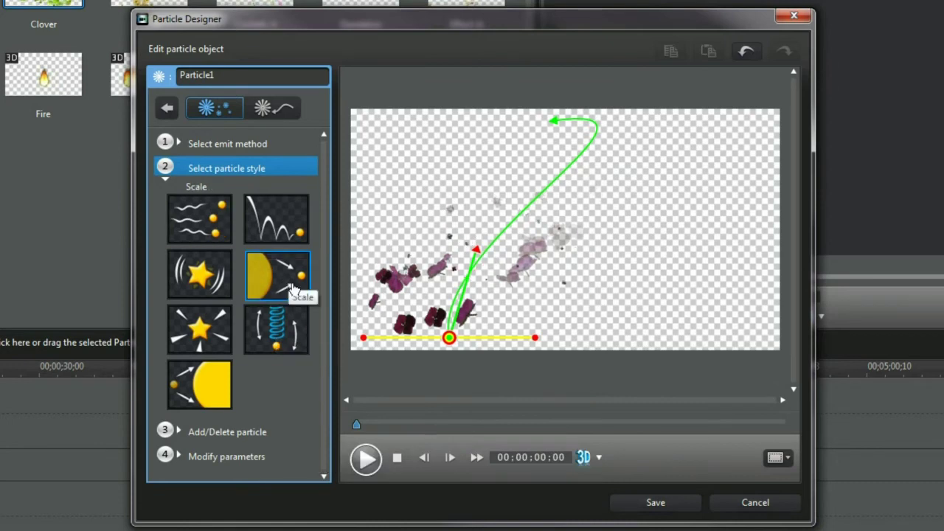
{"action": "left_click", "coordinate": [367, 460]}
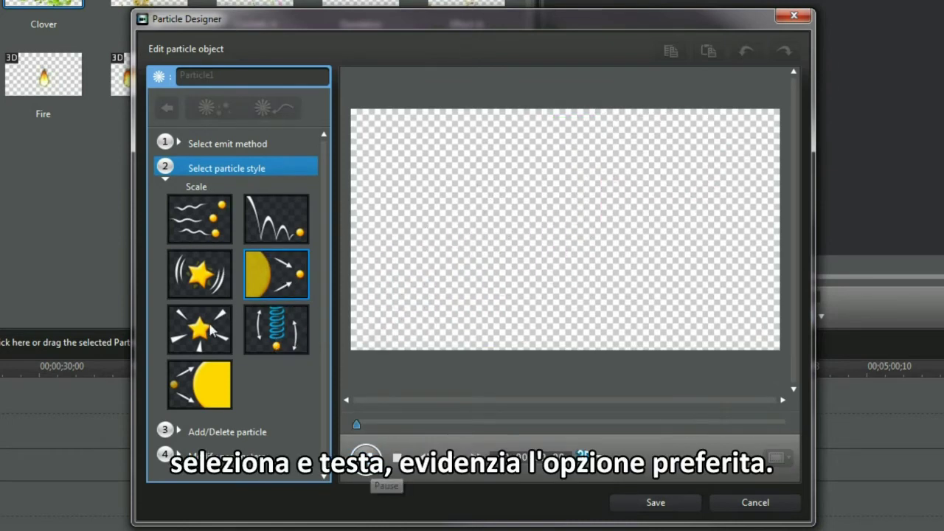
{"action": "left_click", "coordinate": [173, 168]}
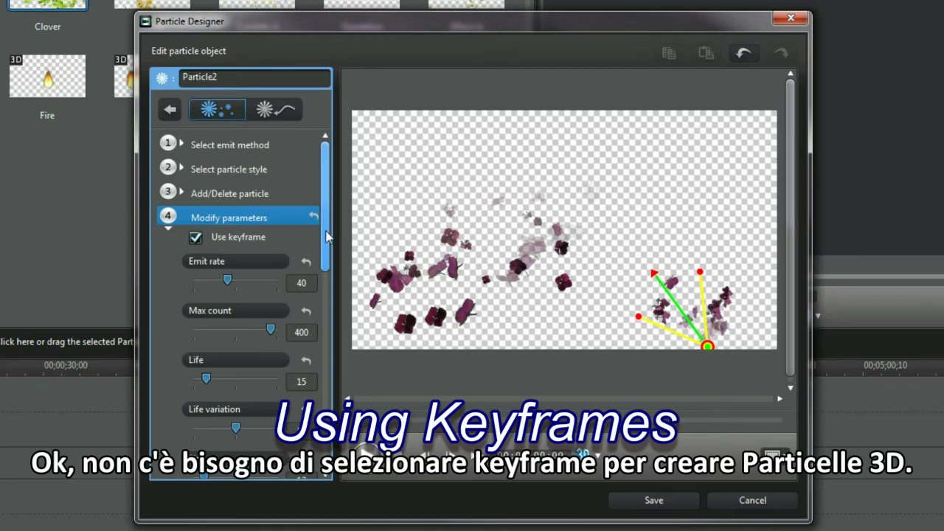
- Apply the arc path to Particle2 and bend it into an S-curve between upper left and lower right
{"action": "left_click", "coordinate": [274, 109]}
{"action": "left_click", "coordinate": [207, 264]}
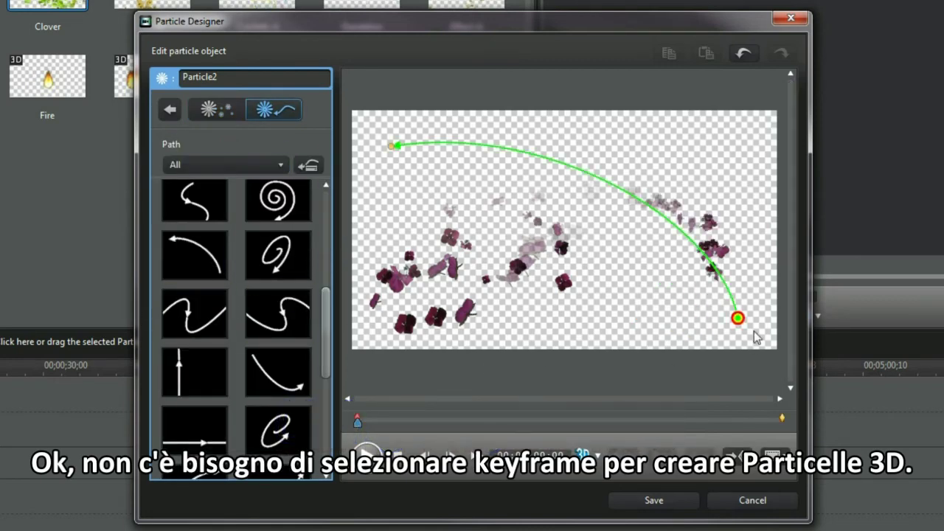
{"action": "left_click_drag", "start_coordinate": [738, 317], "coordinate": [739, 340]}
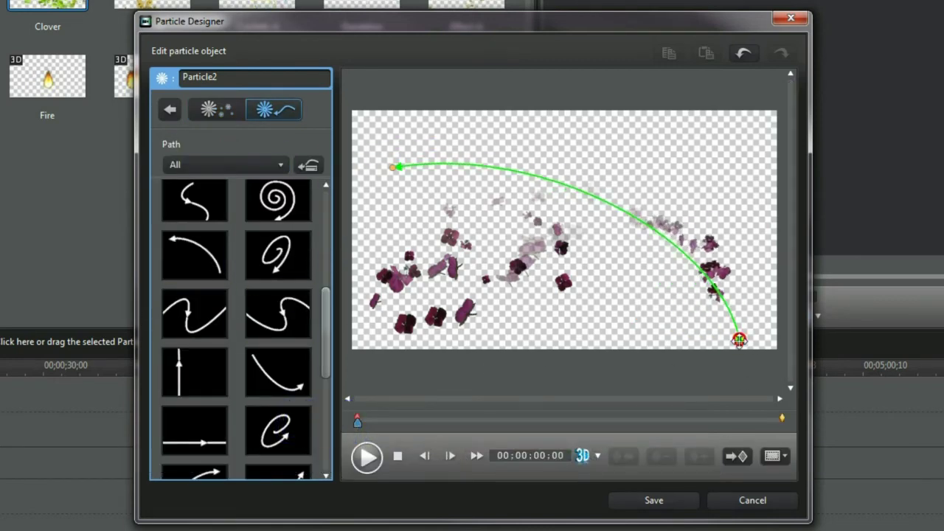
{"action": "left_click_drag", "start_coordinate": [691, 257], "coordinate": [576, 312]}
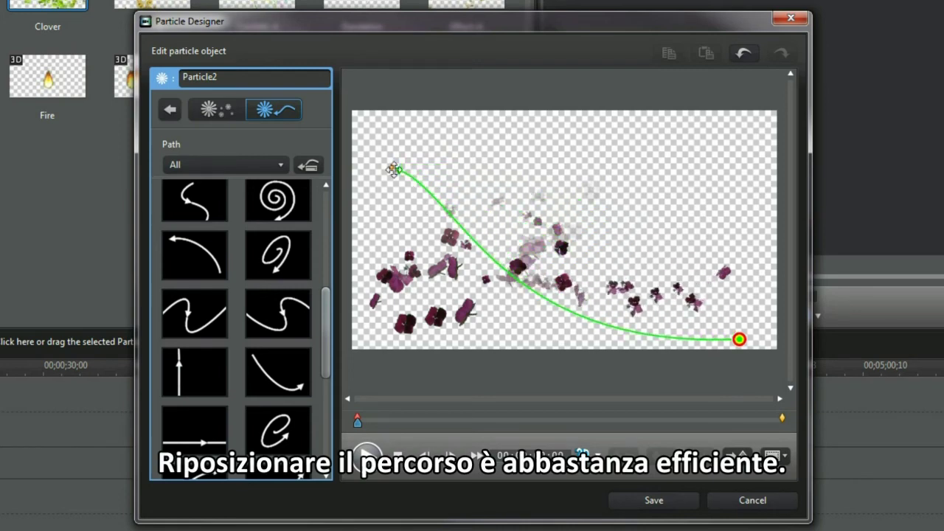
{"action": "left_click_drag", "start_coordinate": [395, 169], "coordinate": [484, 139]}
{"action": "left_click_drag", "start_coordinate": [570, 300], "coordinate": [516, 298]}
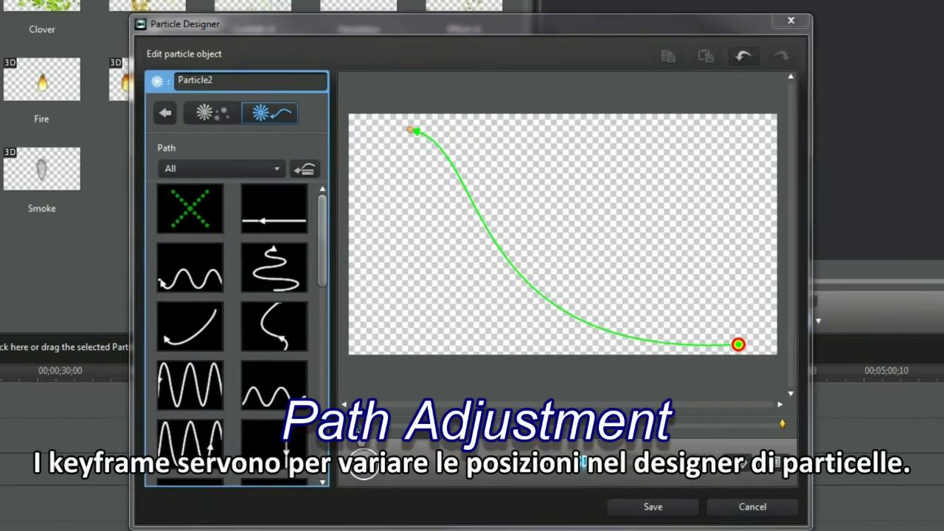
{"action": "left_click_drag", "start_coordinate": [353, 426], "coordinate": [407, 430]}
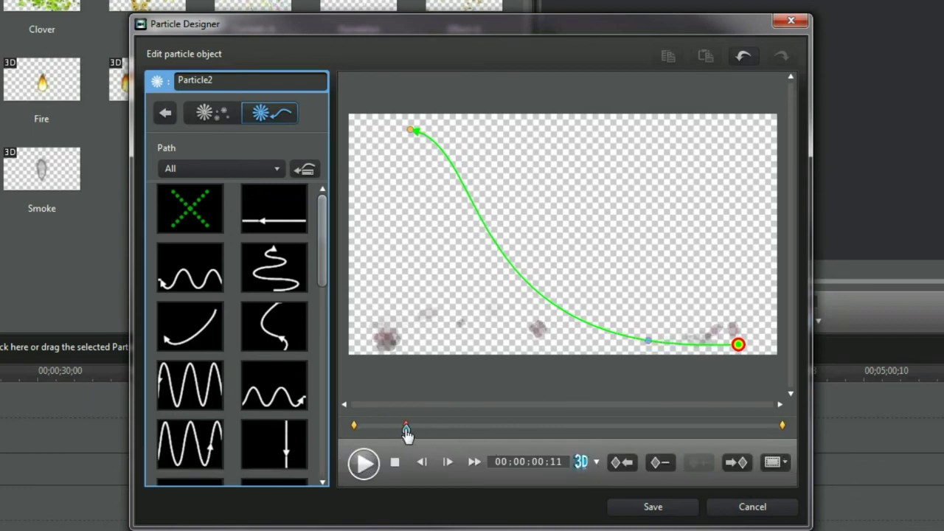
- Add mid-path keyframes to Particle2, bending the curve upward and shifting a point left
{"action": "left_click_drag", "start_coordinate": [645, 339], "coordinate": [660, 289]}
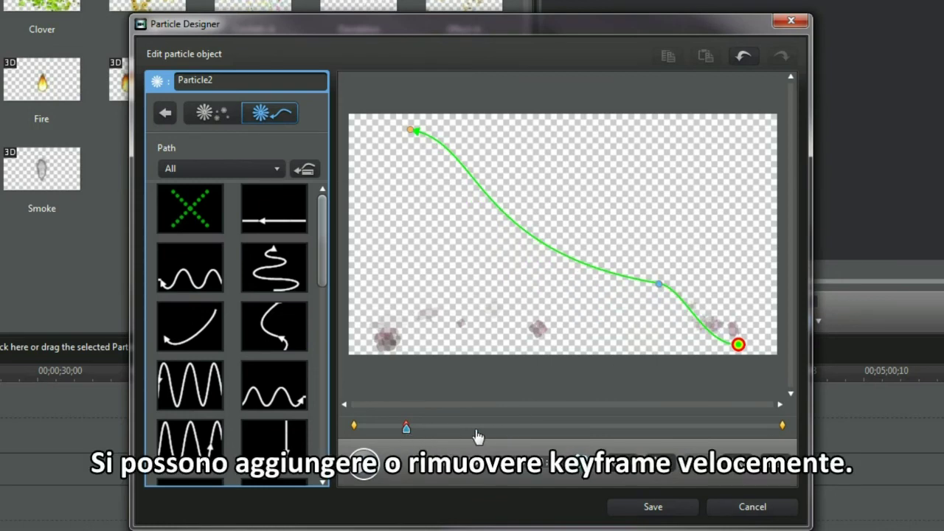
{"action": "left_click", "coordinate": [494, 432]}
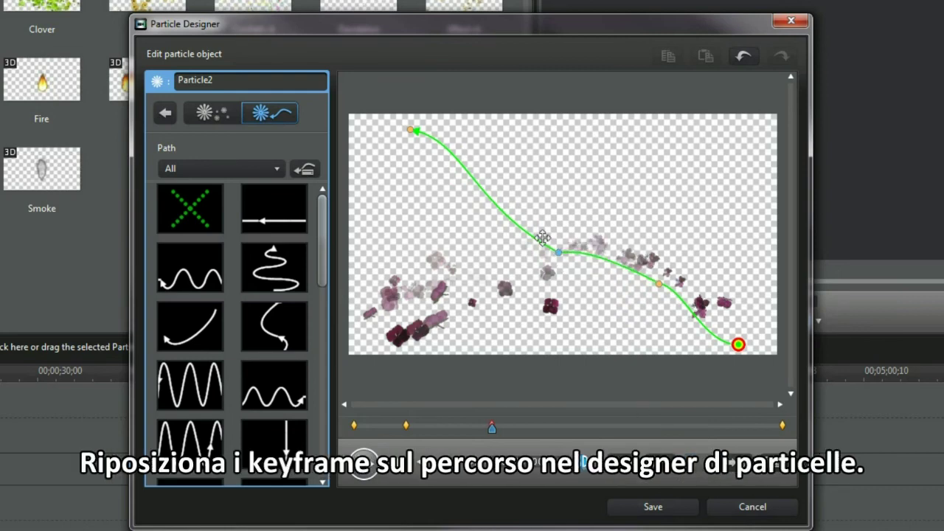
{"action": "left_click_drag", "start_coordinate": [552, 240], "coordinate": [581, 223]}
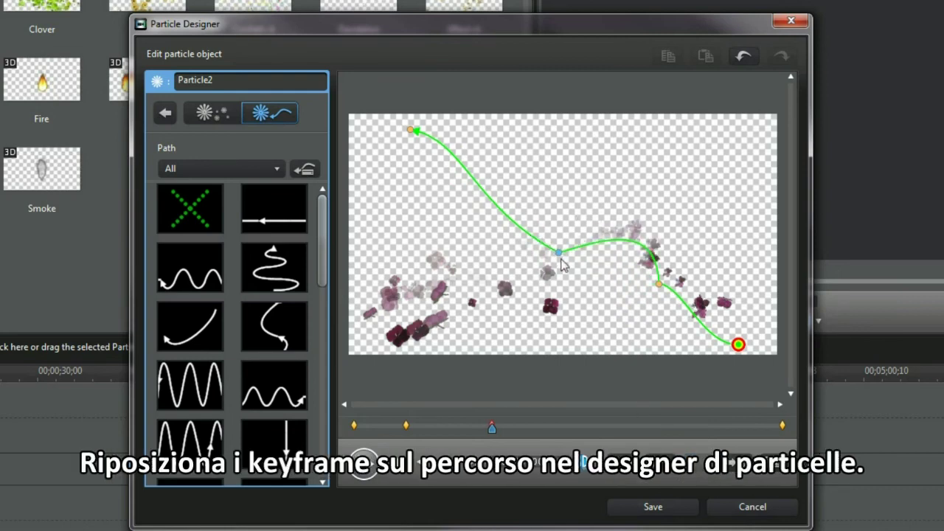
{"action": "left_click_drag", "start_coordinate": [558, 252], "coordinate": [511, 253]}
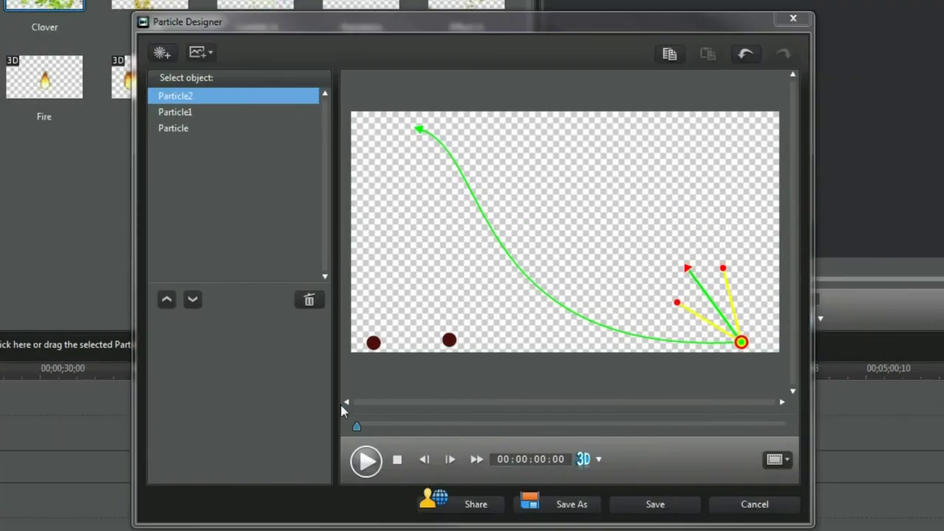
- Save the three-object design as custom template 'Petals' with a picked thumbnail frame
{"action": "left_click", "coordinate": [569, 504]}
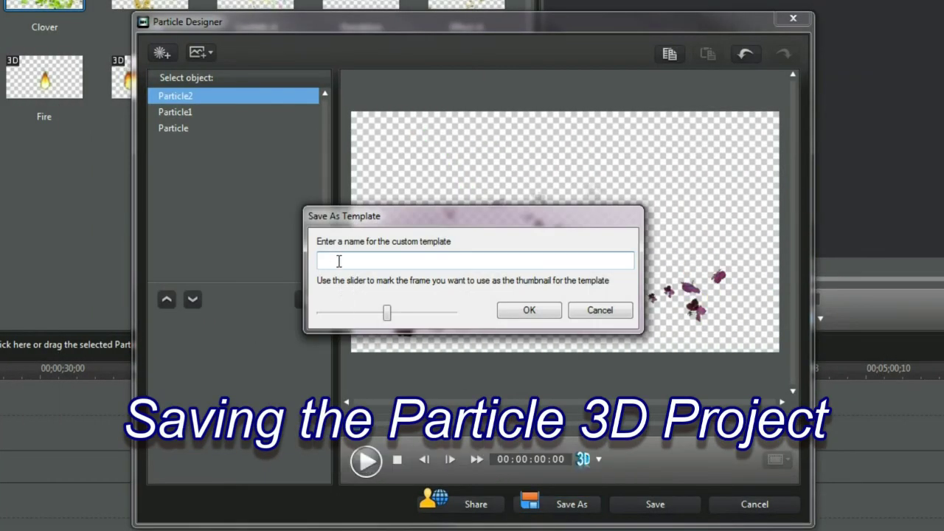
{"action": "type", "text": "Peta"}
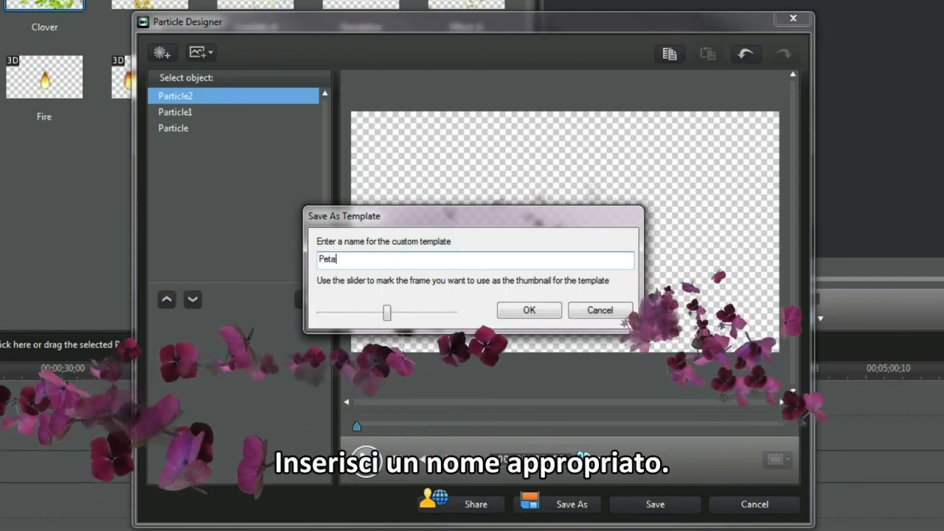
{"action": "type", "text": "ls"}
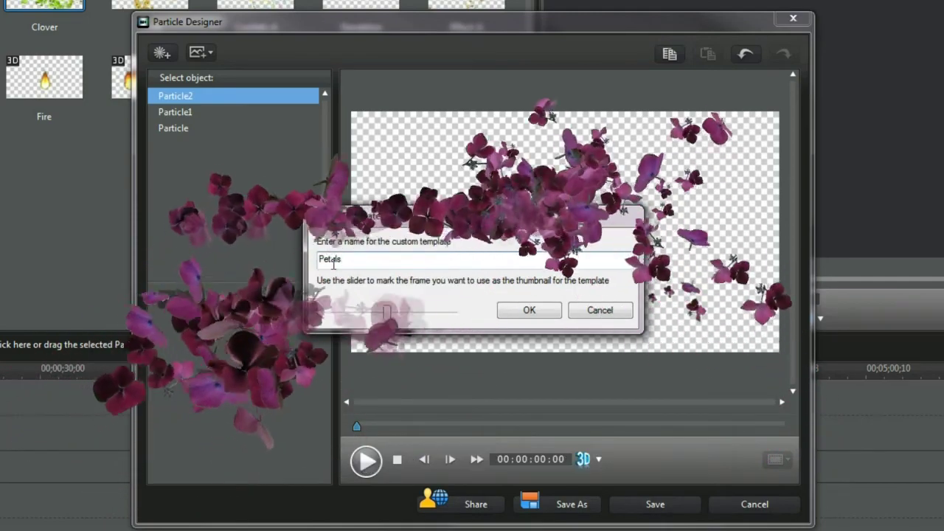
{"action": "left_click_drag", "start_coordinate": [386, 312], "coordinate": [440, 312]}
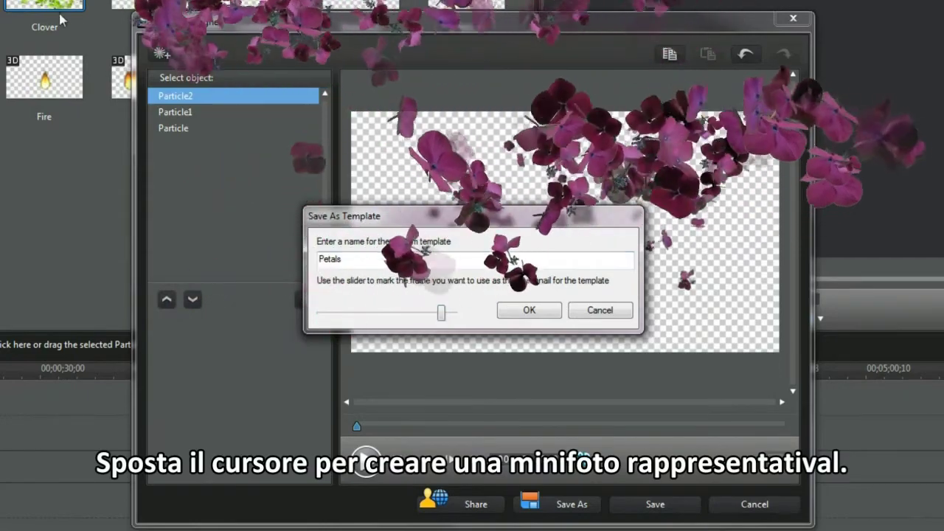
{"action": "left_click", "coordinate": [531, 311]}
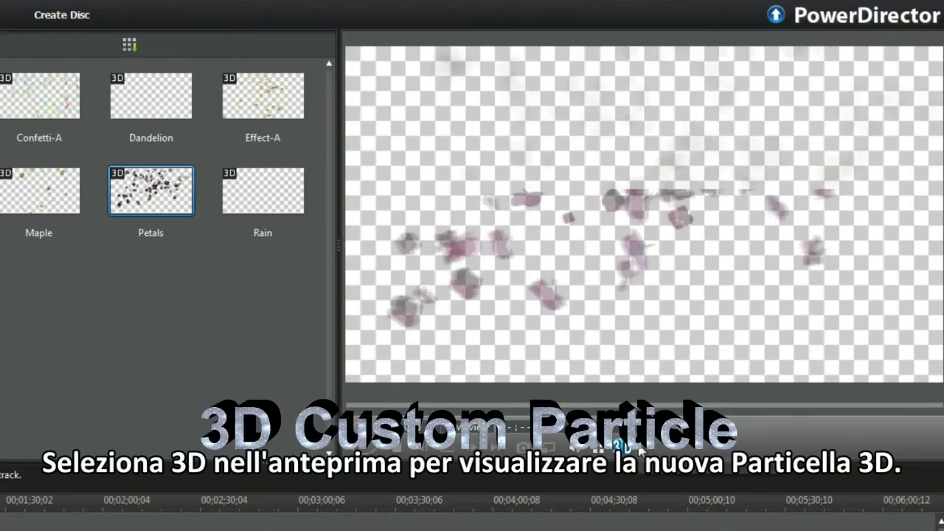
- Switch the preview's 3D display mode to Anaglyph Red/Cyan
{"action": "left_click", "coordinate": [622, 446]}
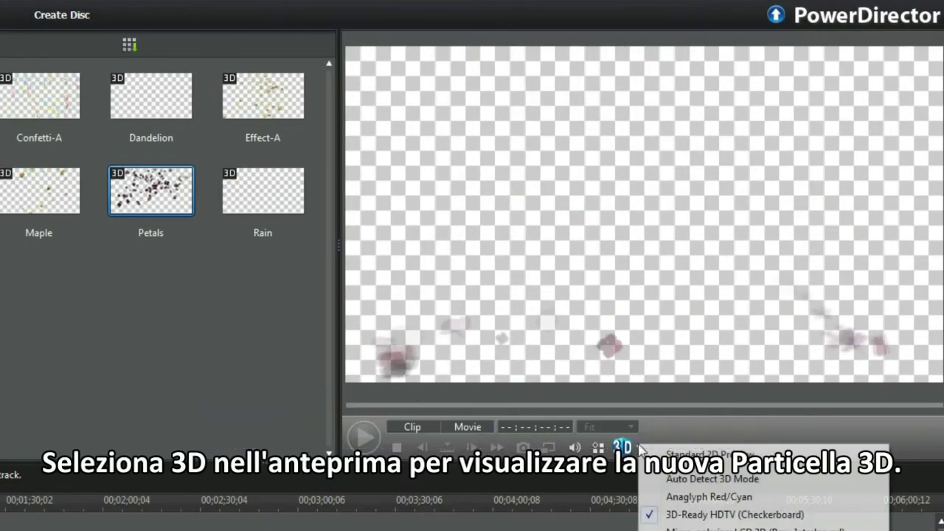
{"action": "left_click", "coordinate": [663, 497]}
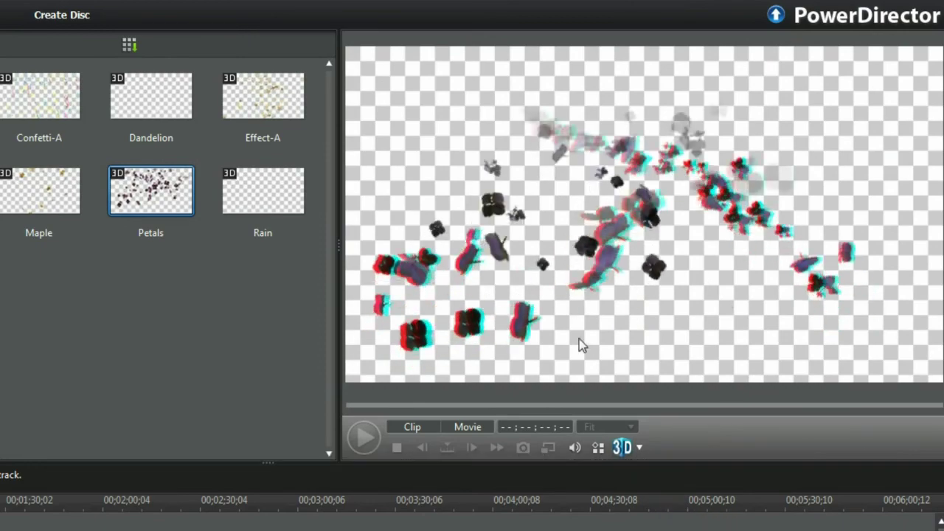